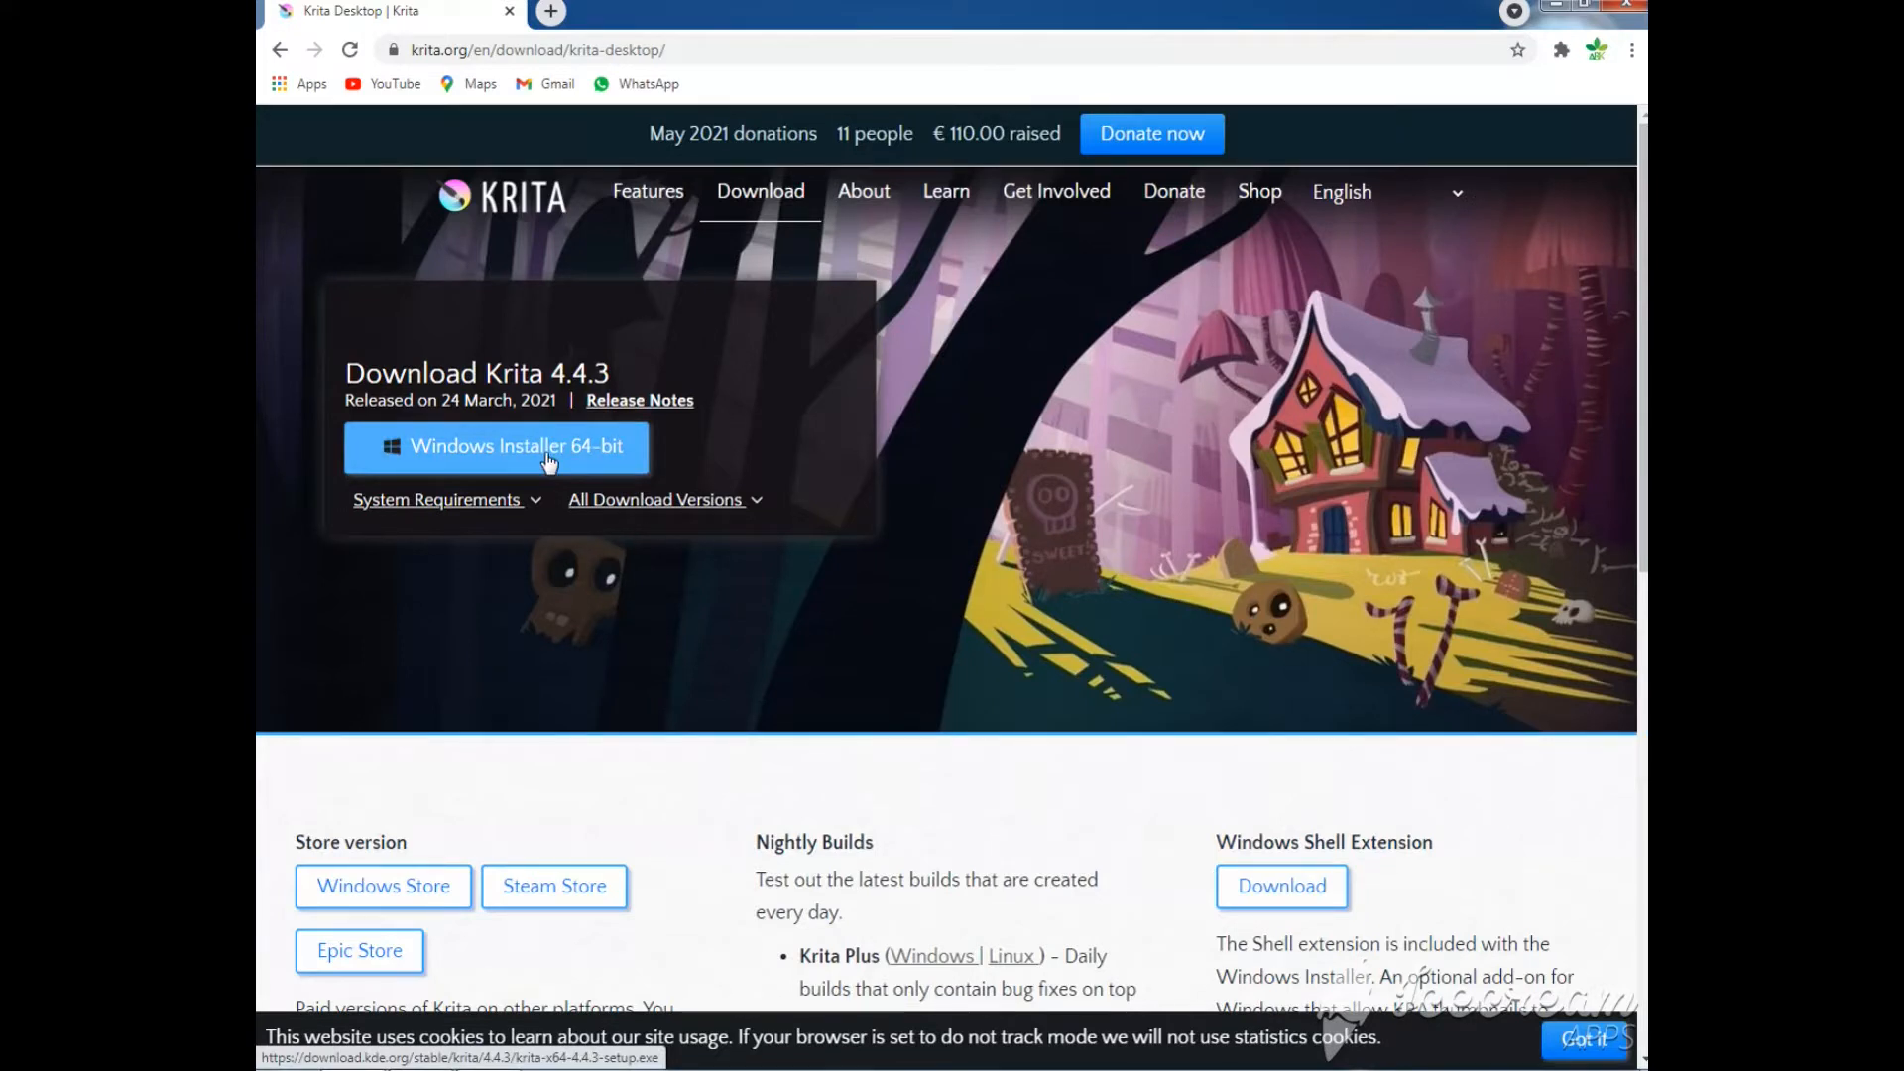
Leave the Krita download page, launch Krita from the desktop and dismiss the autosave recovery prompt without recovering any file.
{"action": "scroll", "coordinate": [548, 459], "scroll_direction": "down", "scroll_amount": 1}
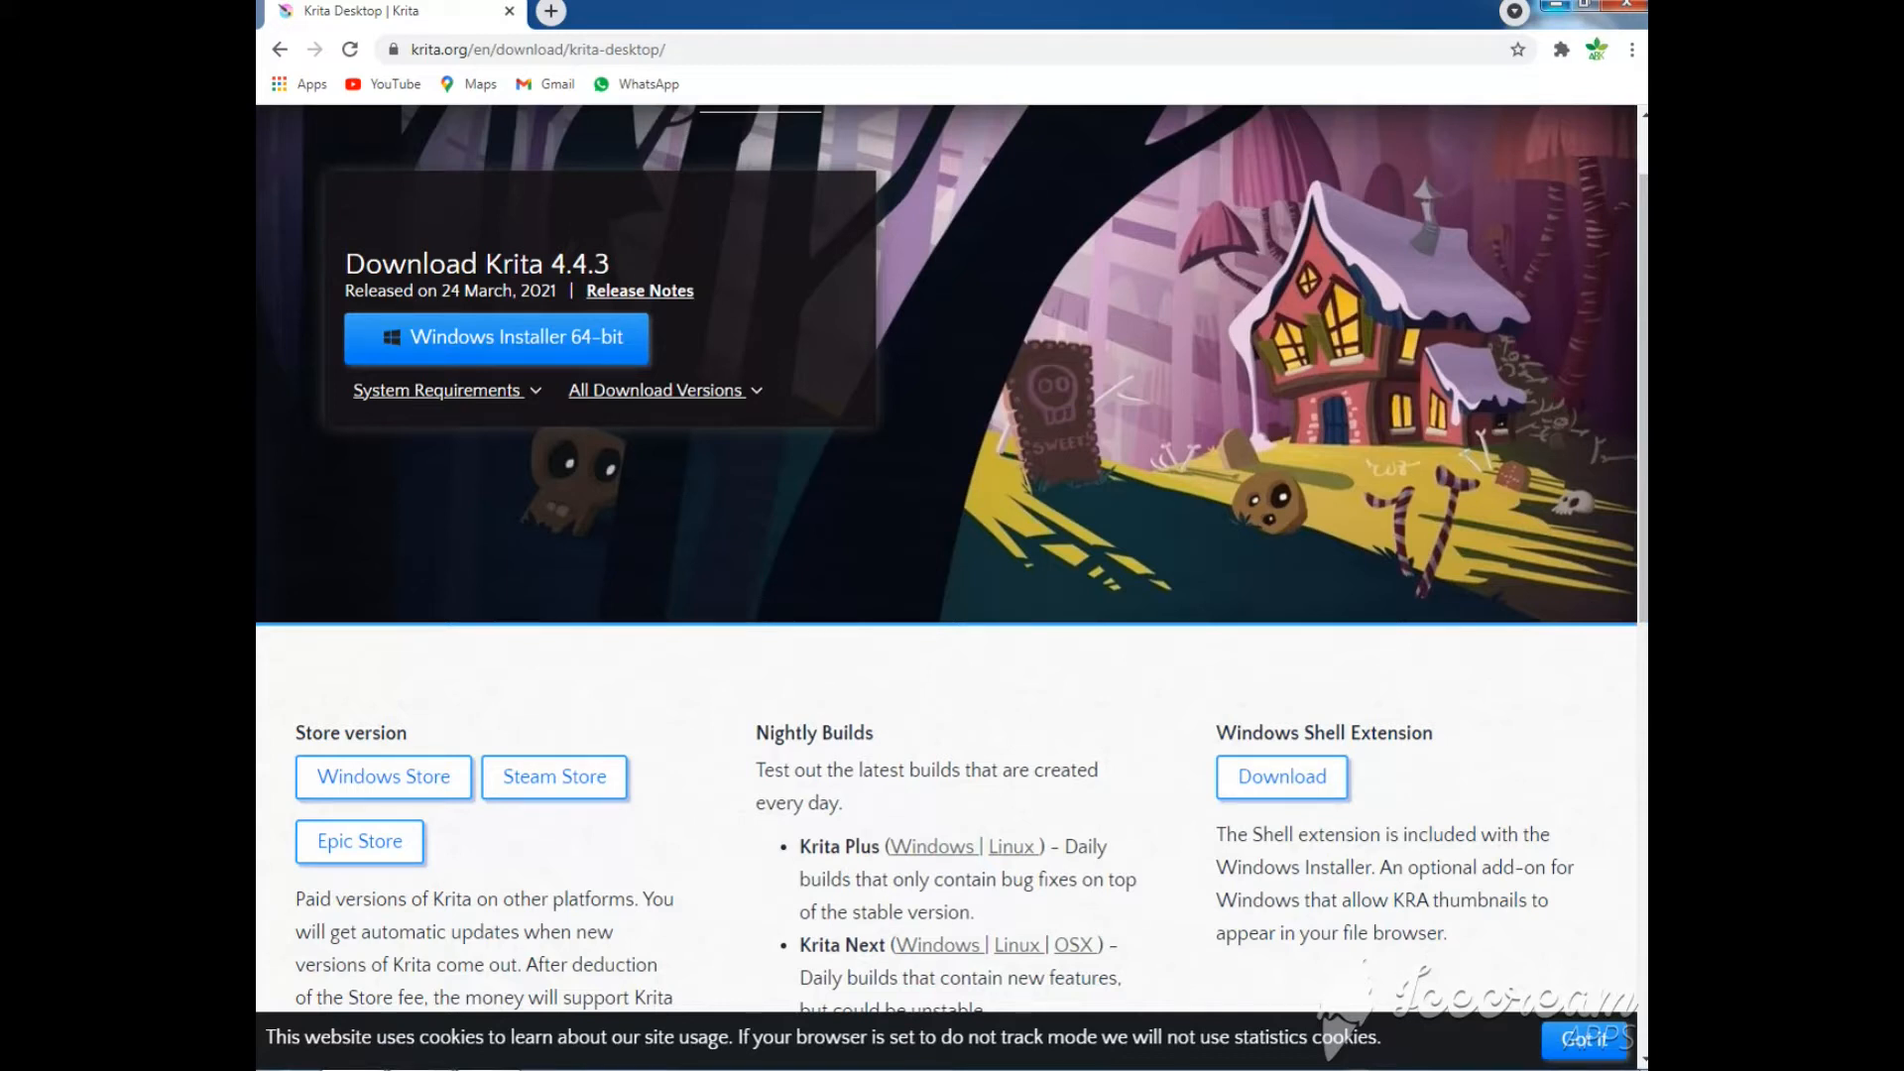
{"action": "left_click", "coordinate": [1556, 4]}
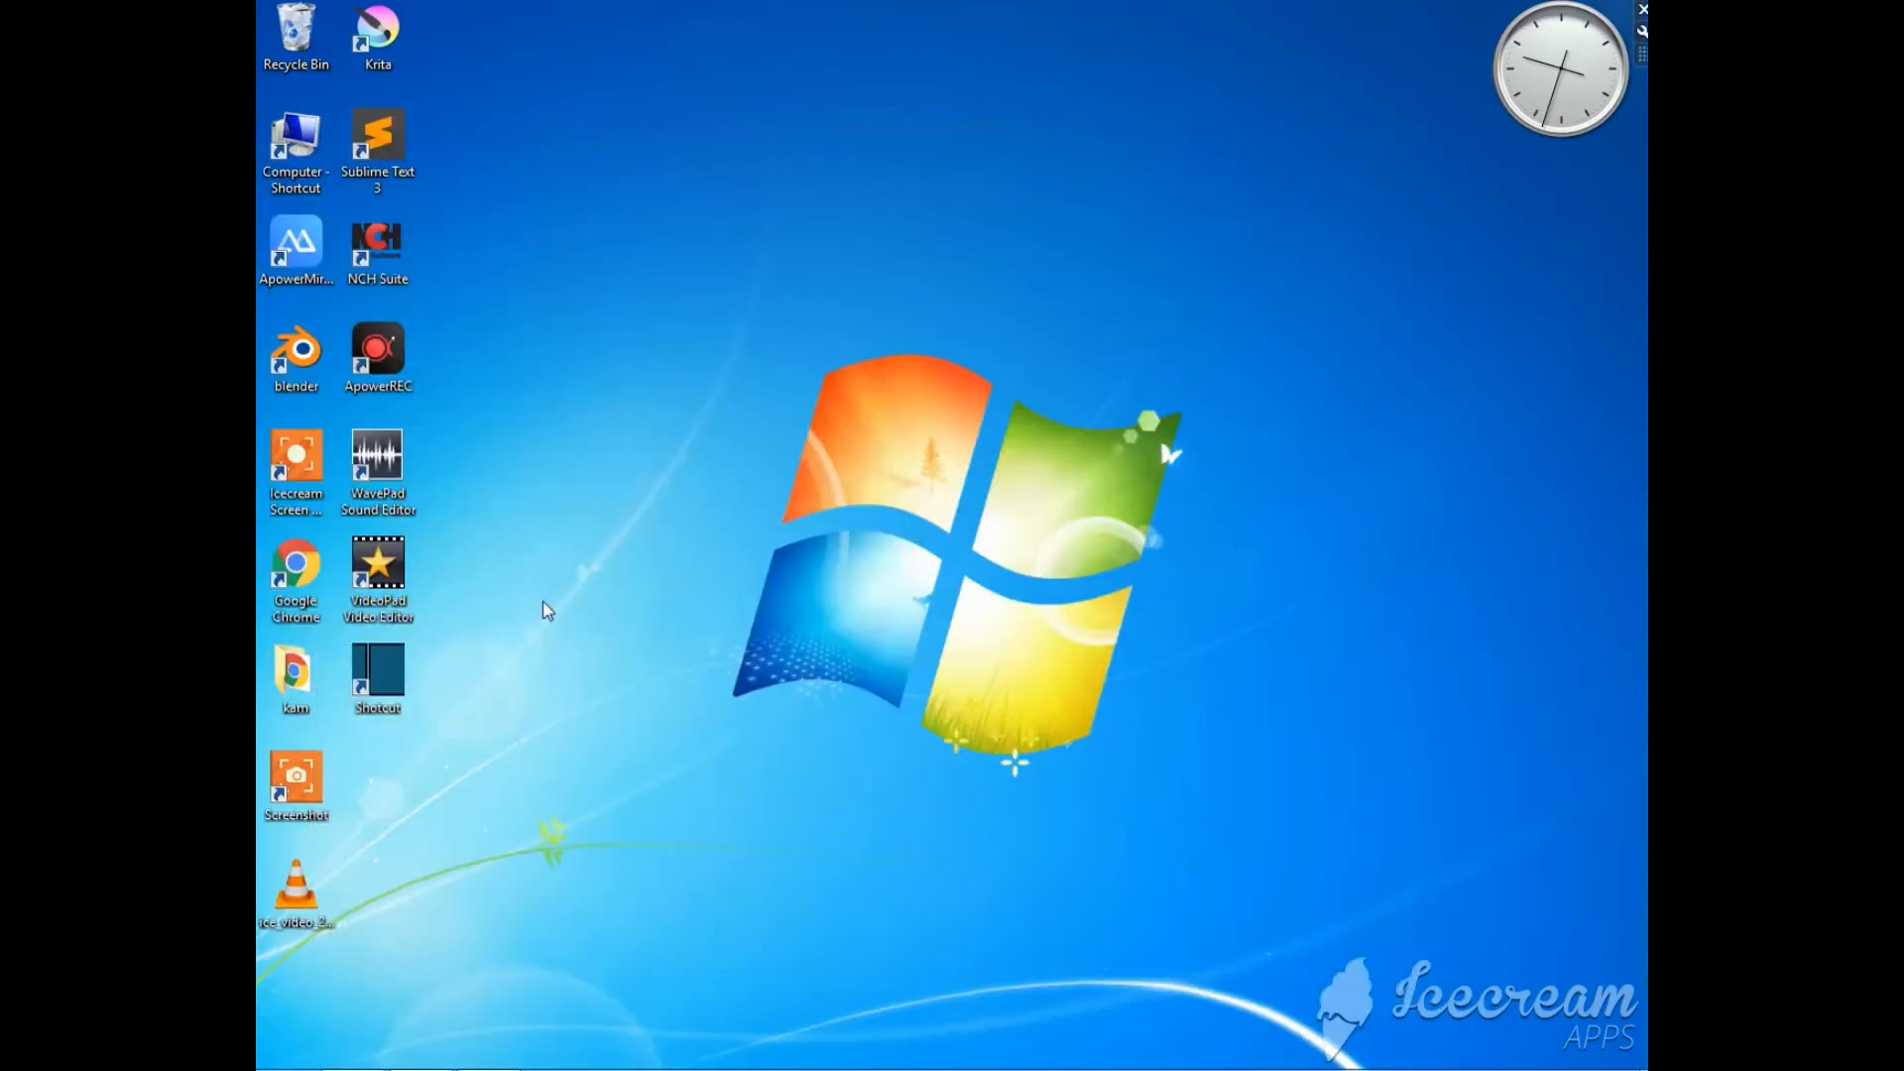
{"action": "double_click", "coordinate": [380, 45]}
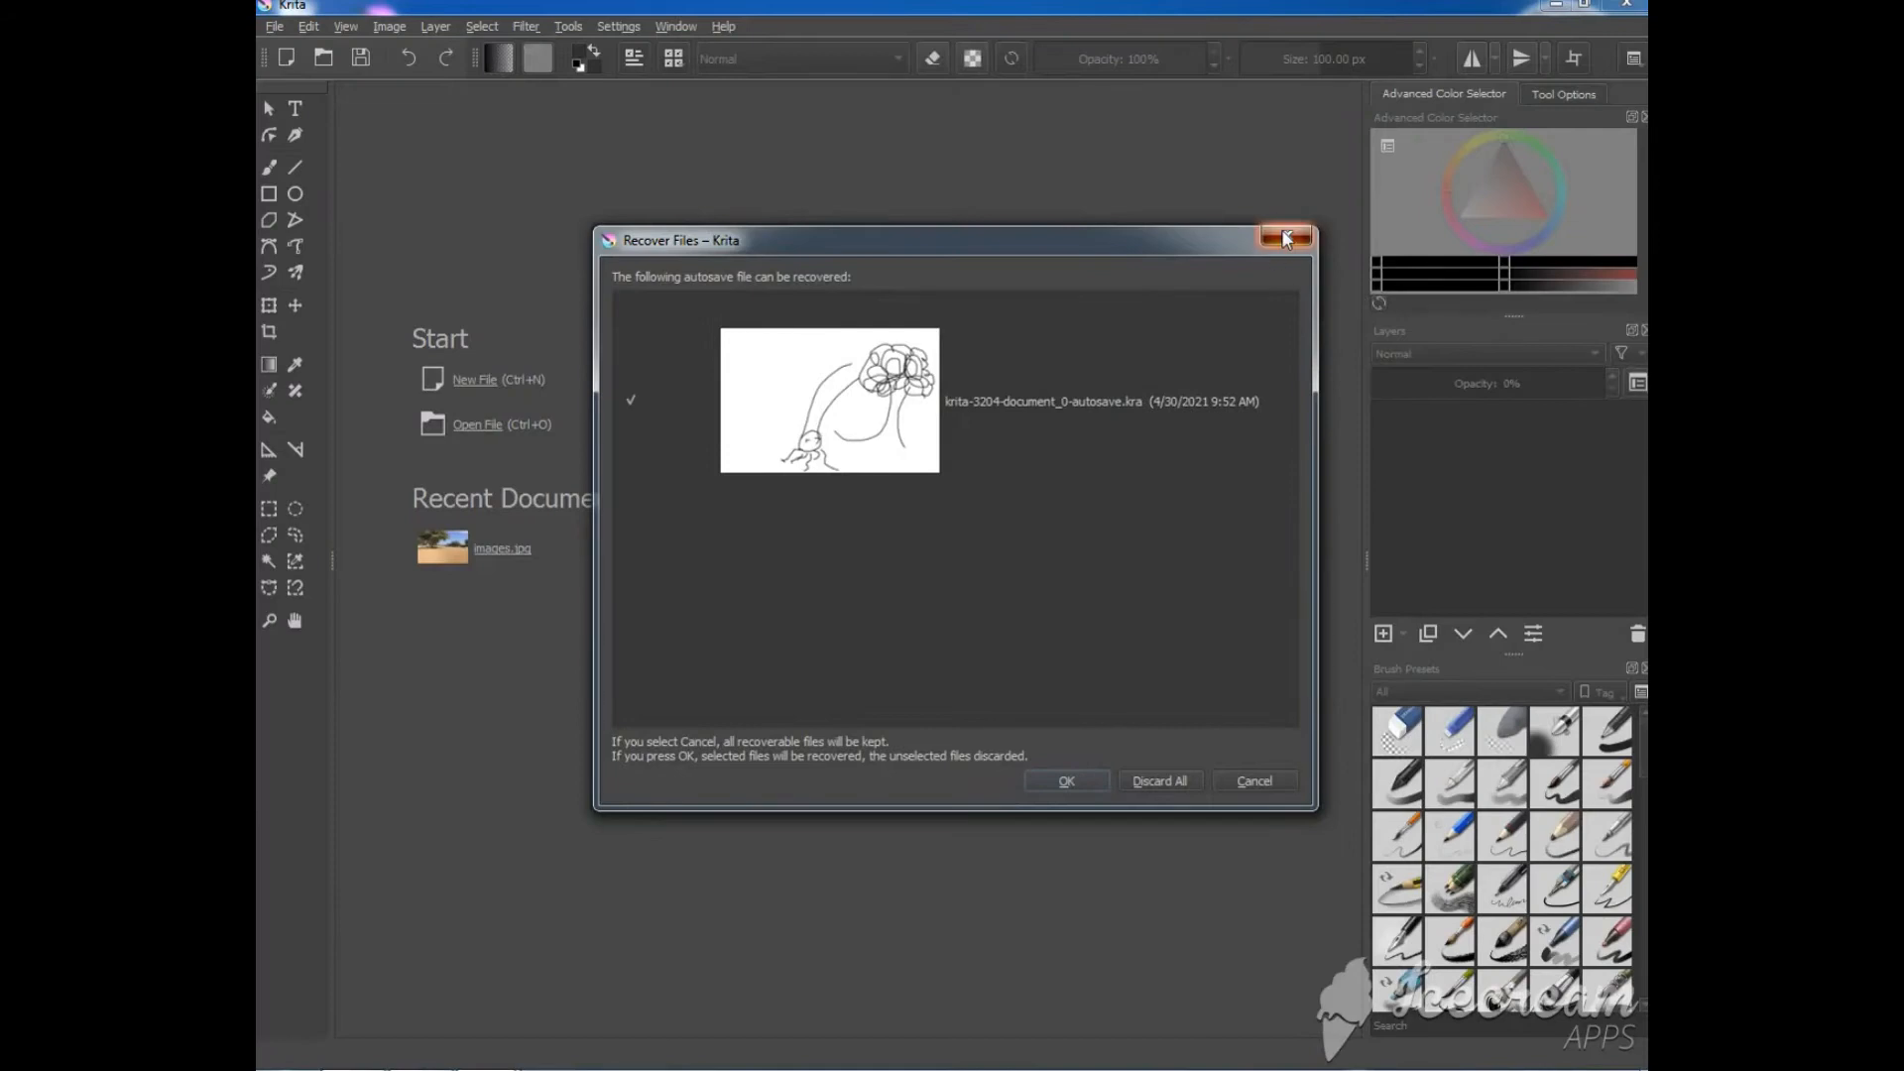
{"action": "left_click", "coordinate": [1283, 238]}
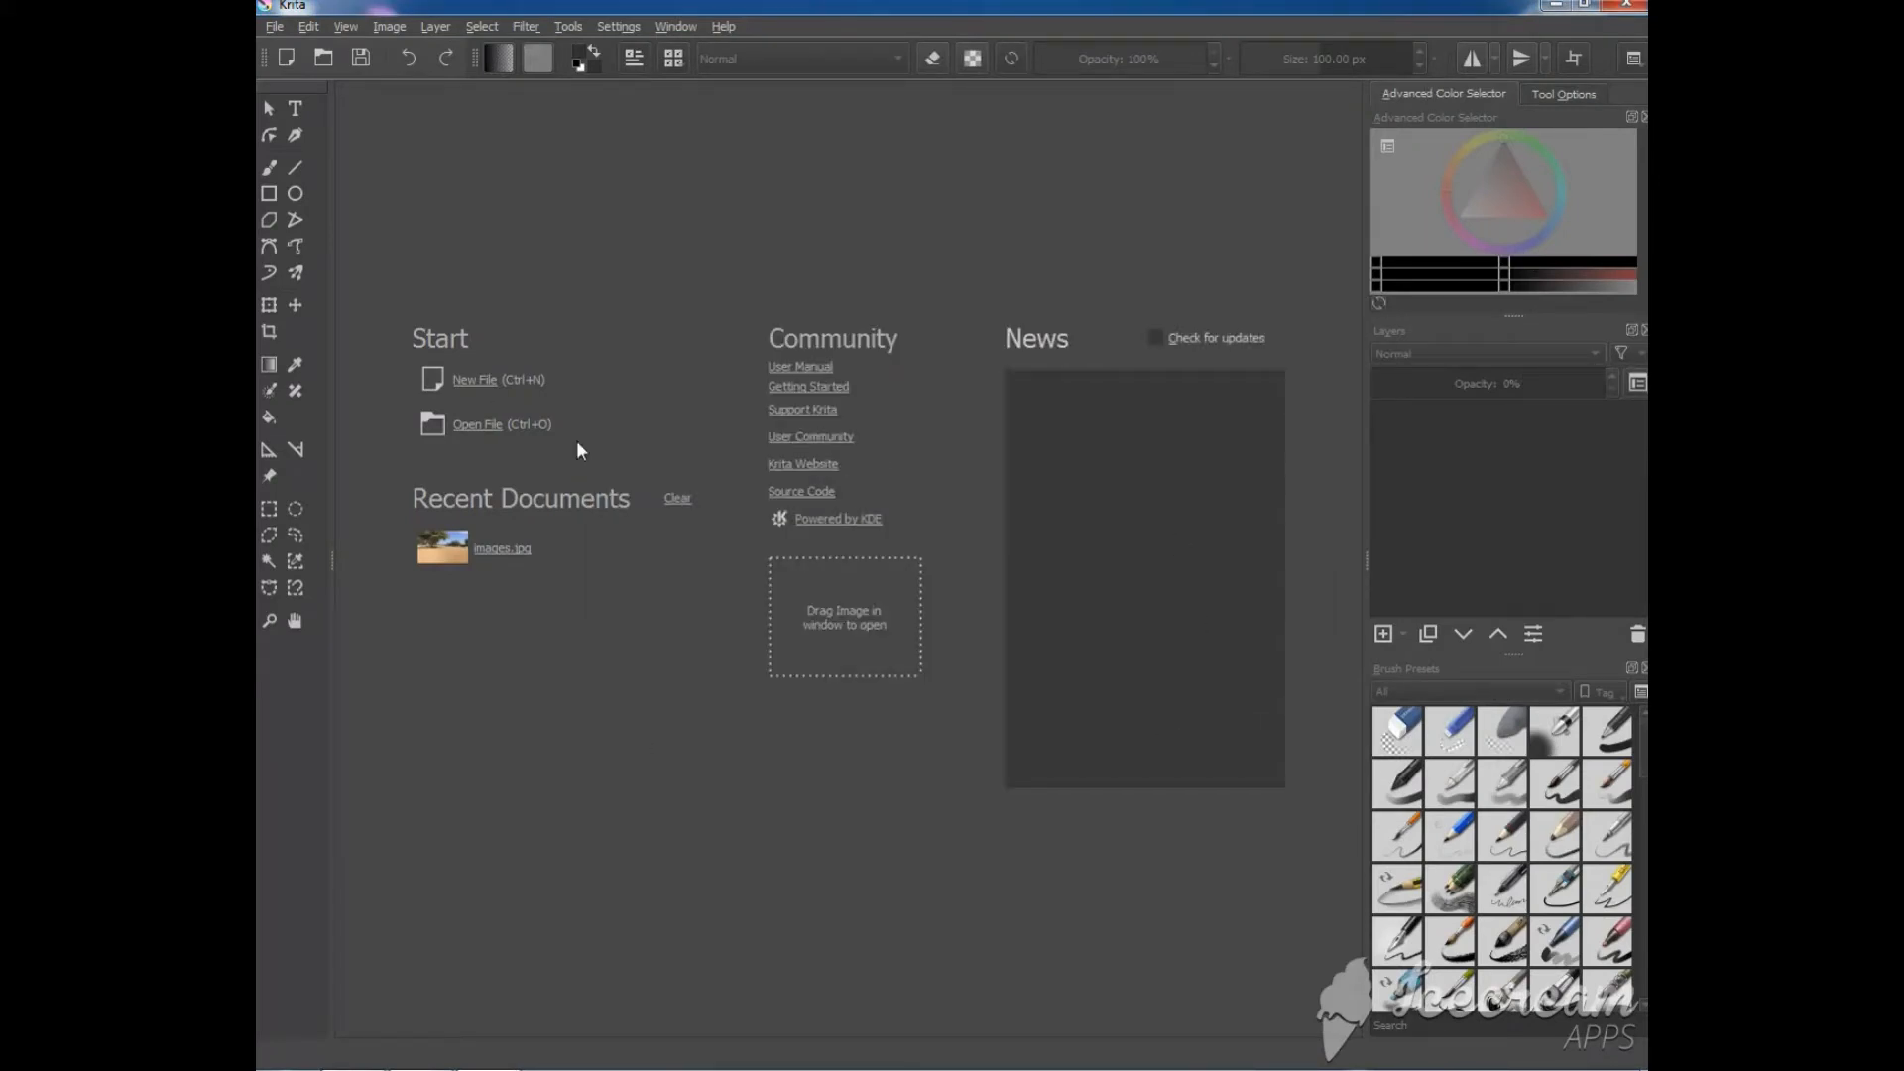
Create a new custom document of 1080 × 720 pixels at 300 ppi with the RGB/Alpha color model.
{"action": "left_click", "coordinate": [472, 381]}
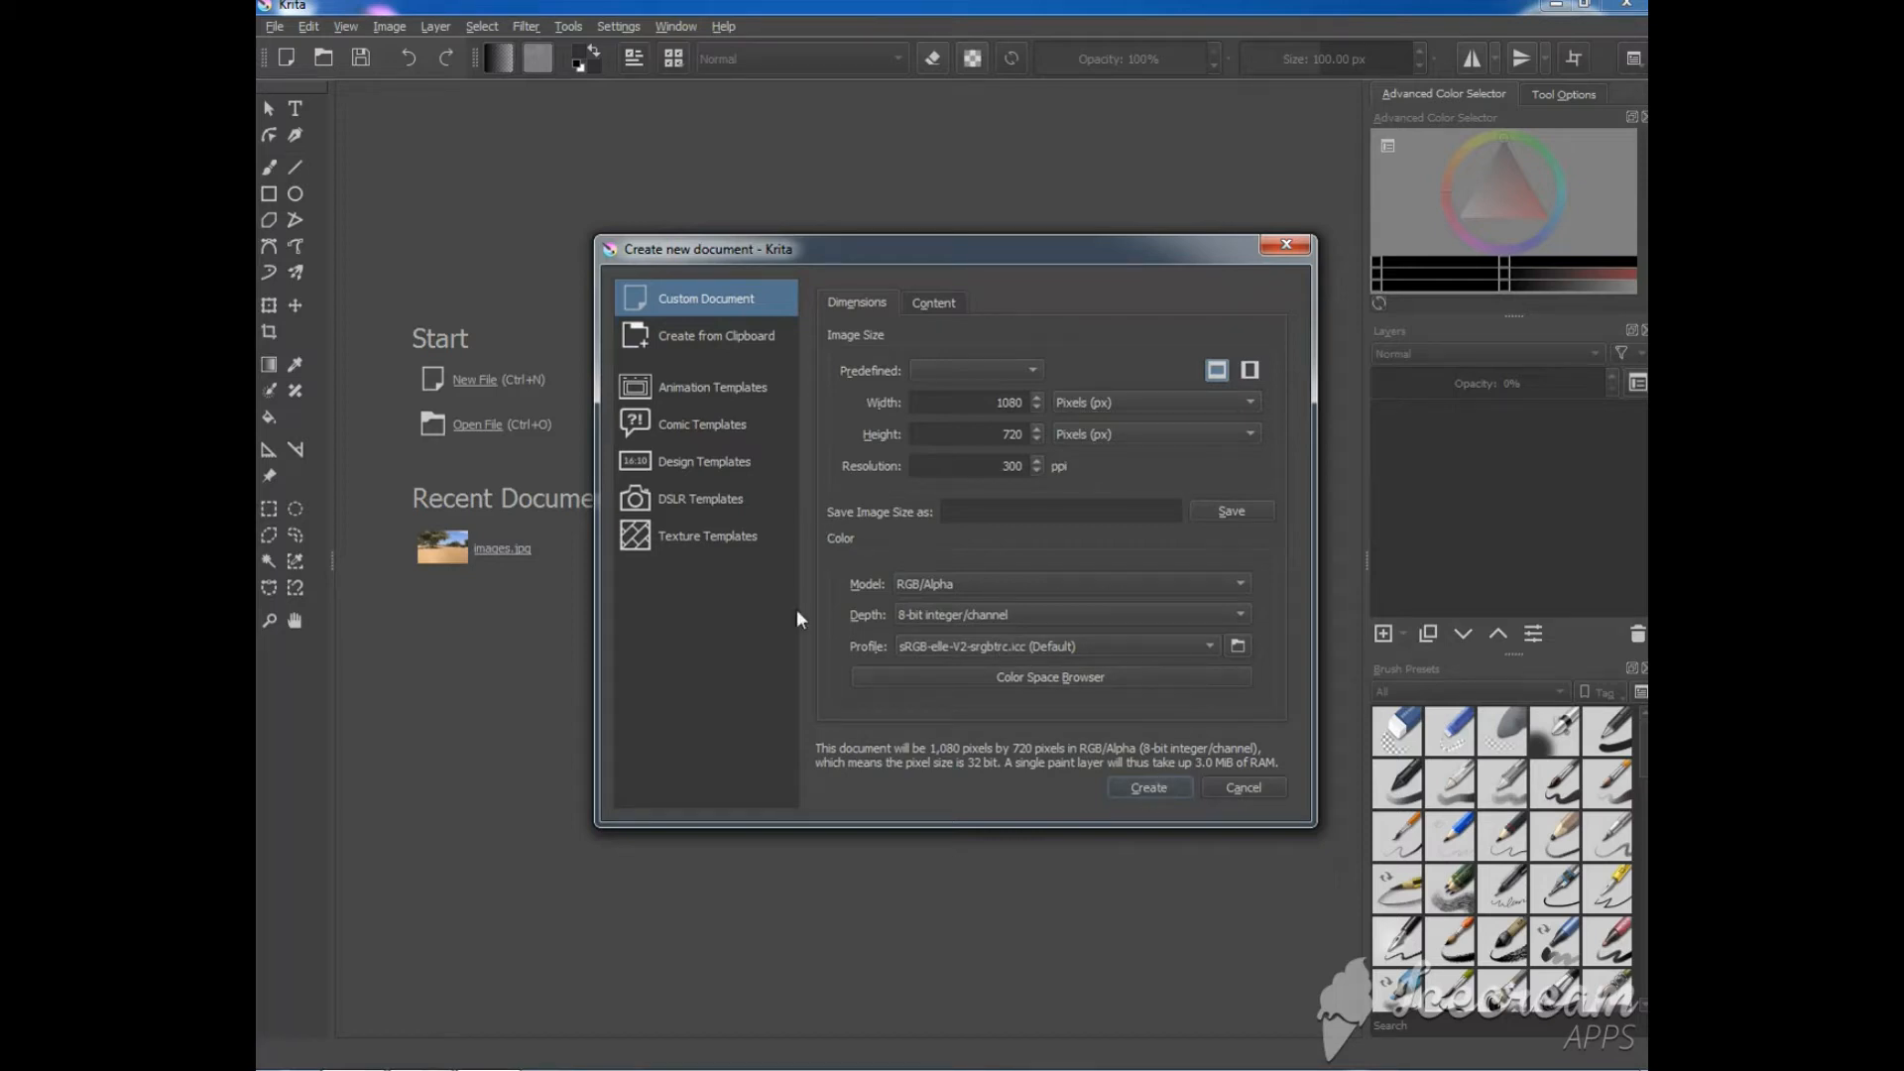
{"action": "left_click", "coordinate": [1150, 788]}
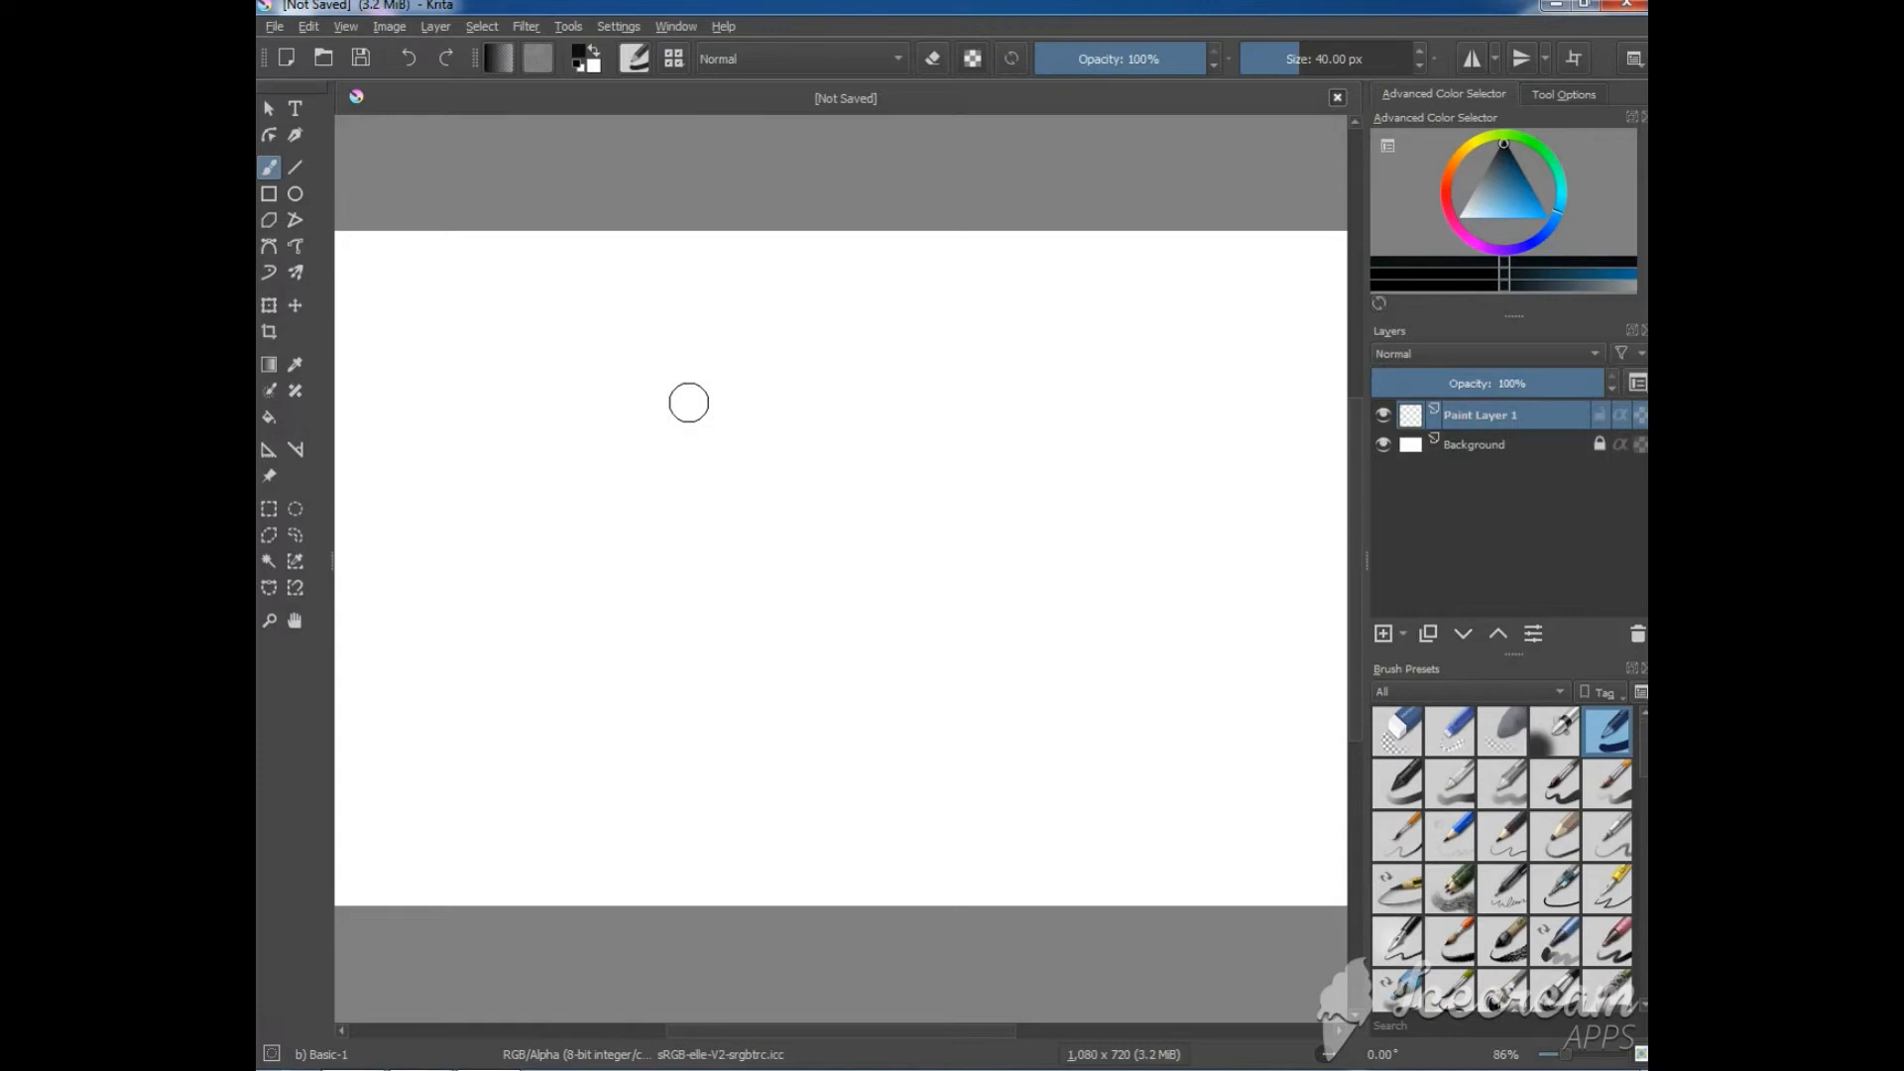
Draw a rectangle with a 40 px outline, and beside it a second rectangle with a 0.27 px outline.
{"action": "left_click", "coordinate": [272, 196]}
{"action": "left_click_drag", "start_coordinate": [451, 363], "coordinate": [692, 463]}
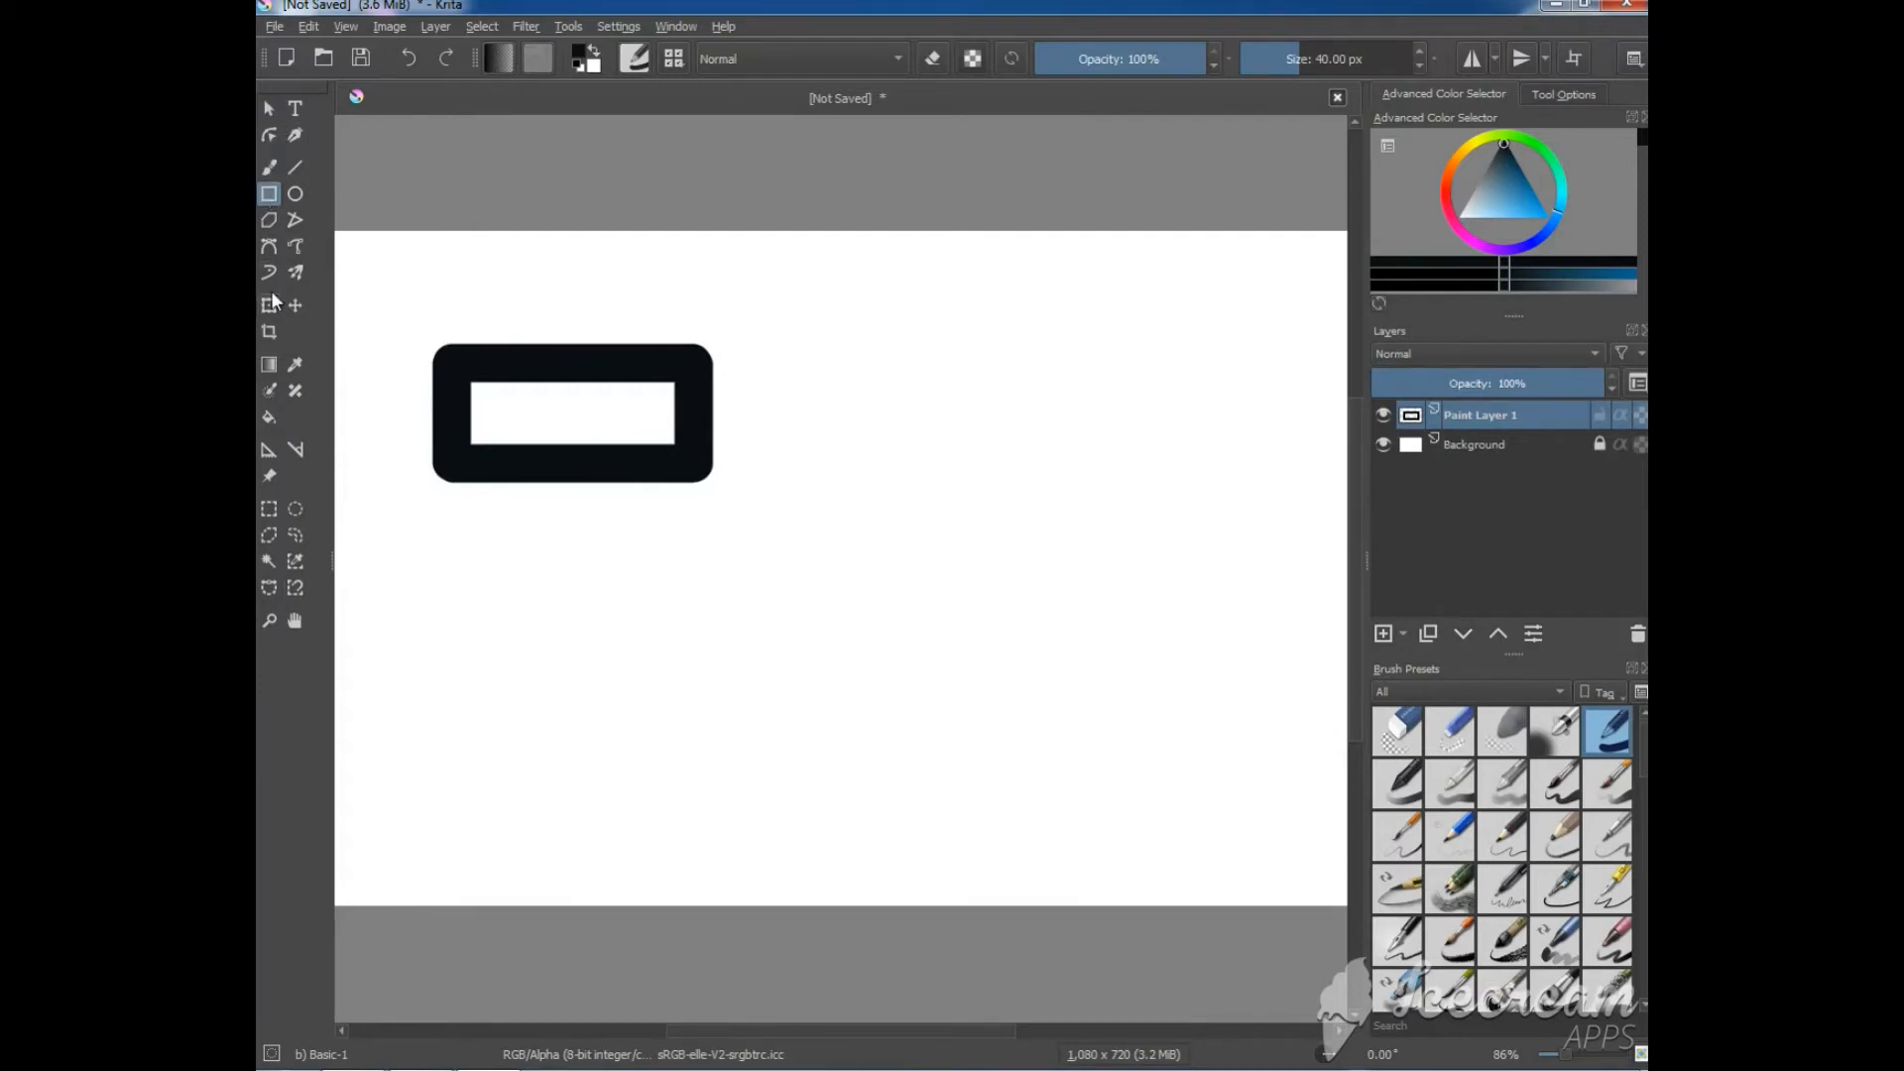
{"action": "left_click", "coordinate": [1286, 59]}
{"action": "mouse_move", "coordinate": [1286, 59]}
{"action": "left_mouse_down"}
{"action": "mouse_move", "coordinate": [1257, 58]}
{"action": "mouse_move", "coordinate": [1388, 58]}
{"action": "mouse_move", "coordinate": [1248, 58]}
{"action": "left_mouse_up"}
{"action": "left_click_drag", "start_coordinate": [969, 466], "coordinate": [969, 462]}
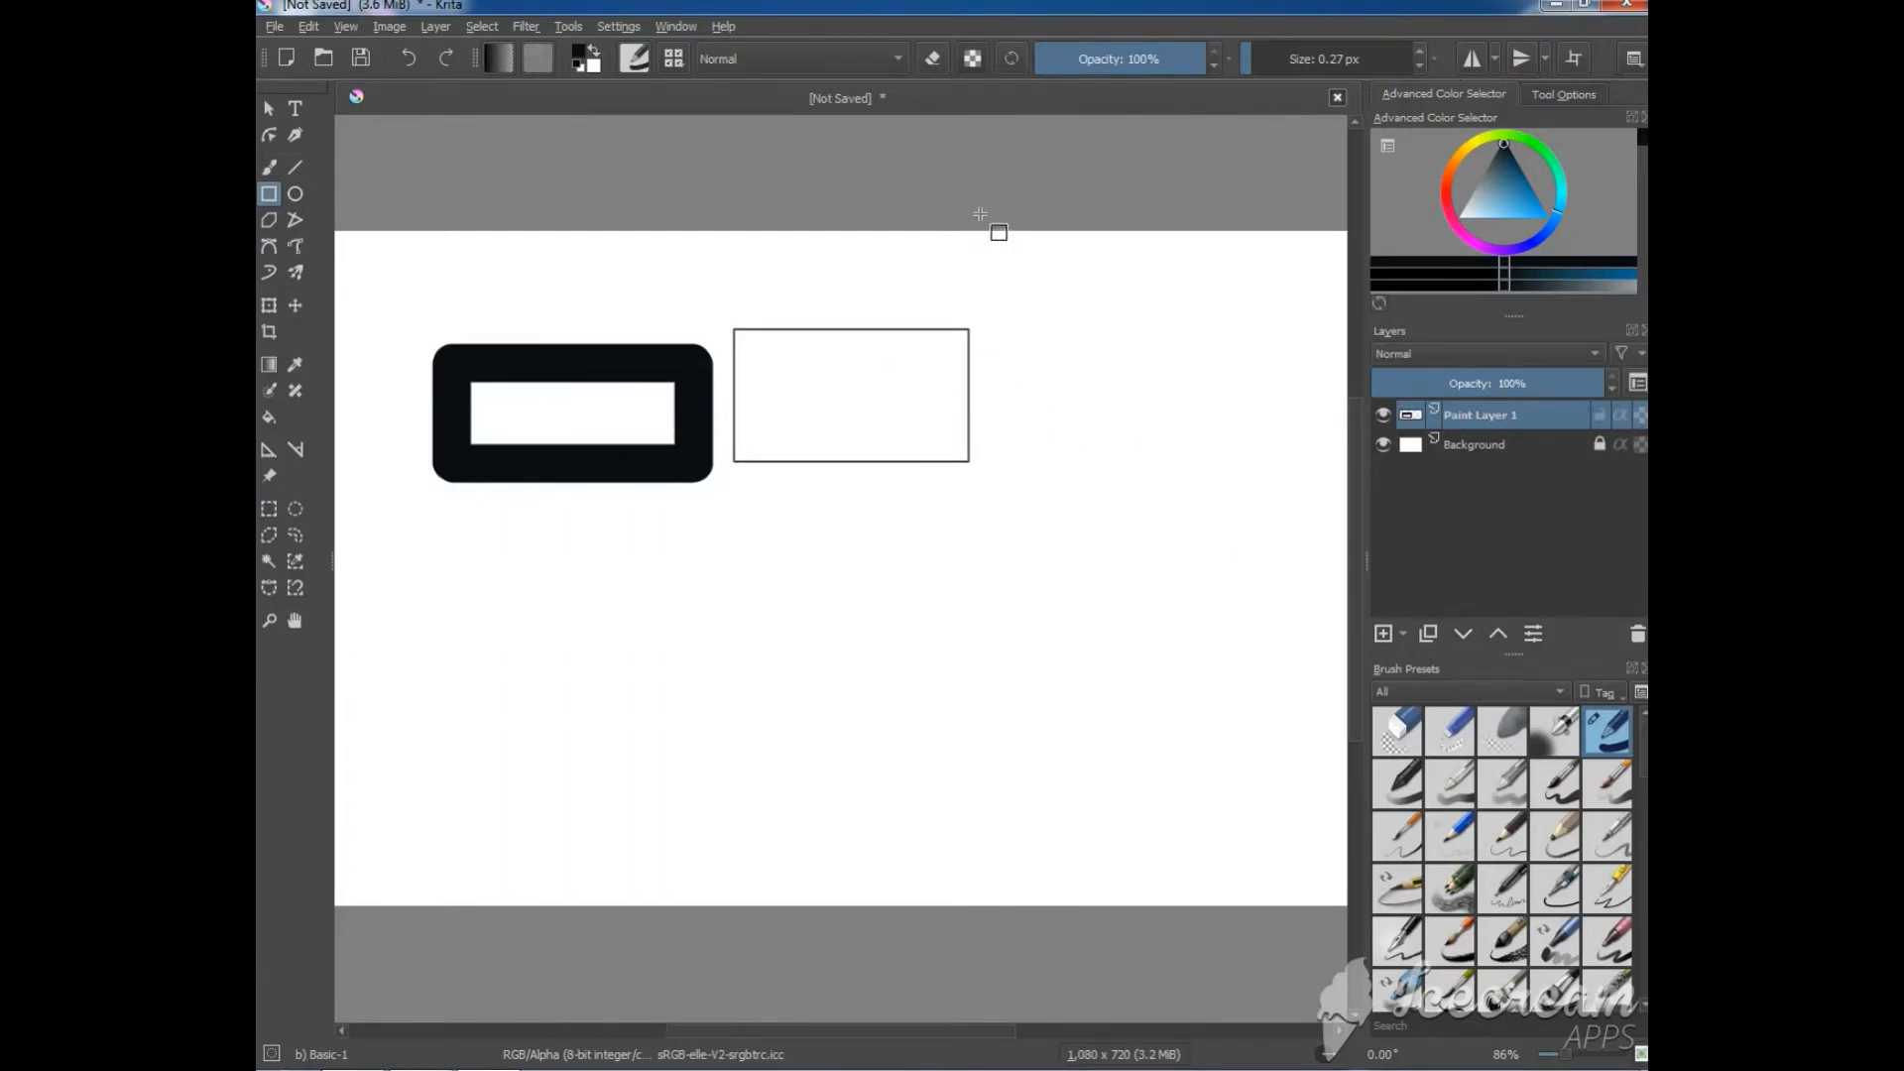
Erase both rectangles from the canvas using the freehand brush in eraser mode at a size of 466.64 px.
{"action": "left_click", "coordinate": [271, 174]}
{"action": "left_click", "coordinate": [931, 58]}
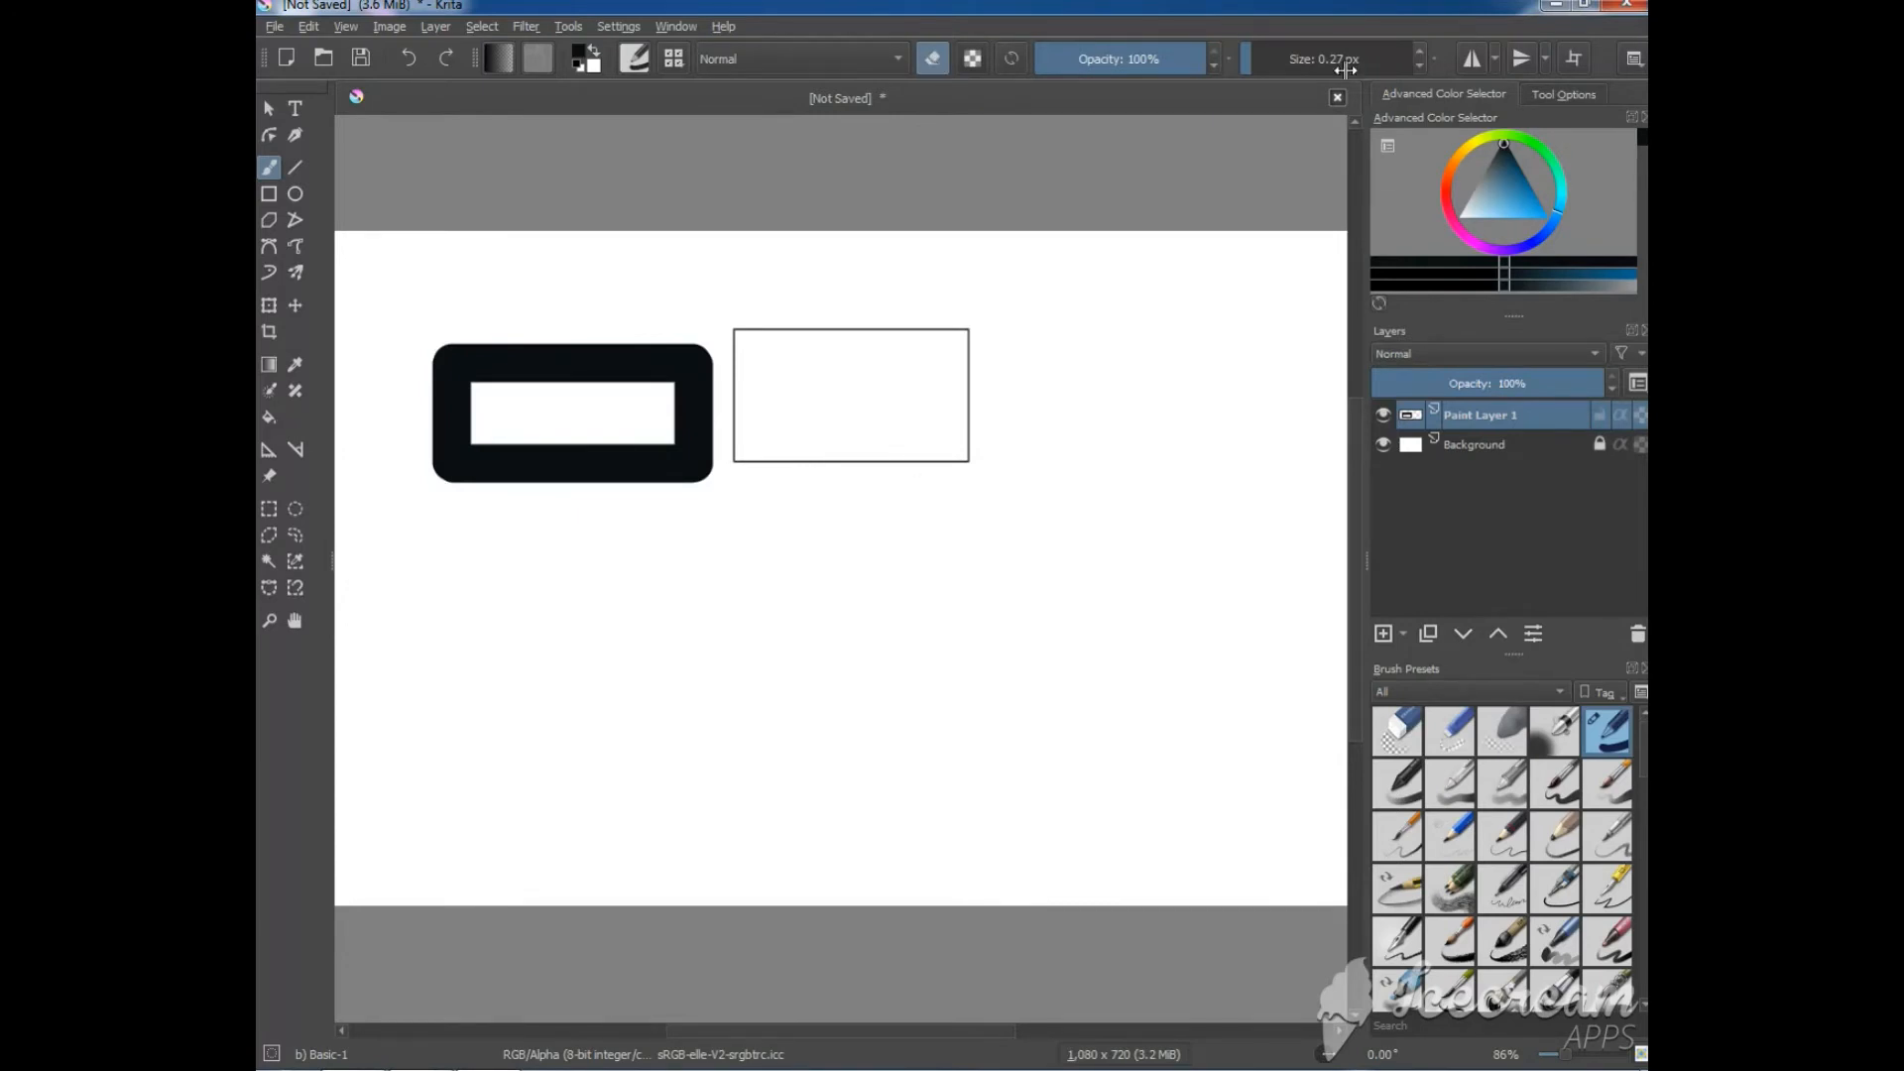
{"action": "left_click_drag", "start_coordinate": [1261, 65], "coordinate": [1374, 70]}
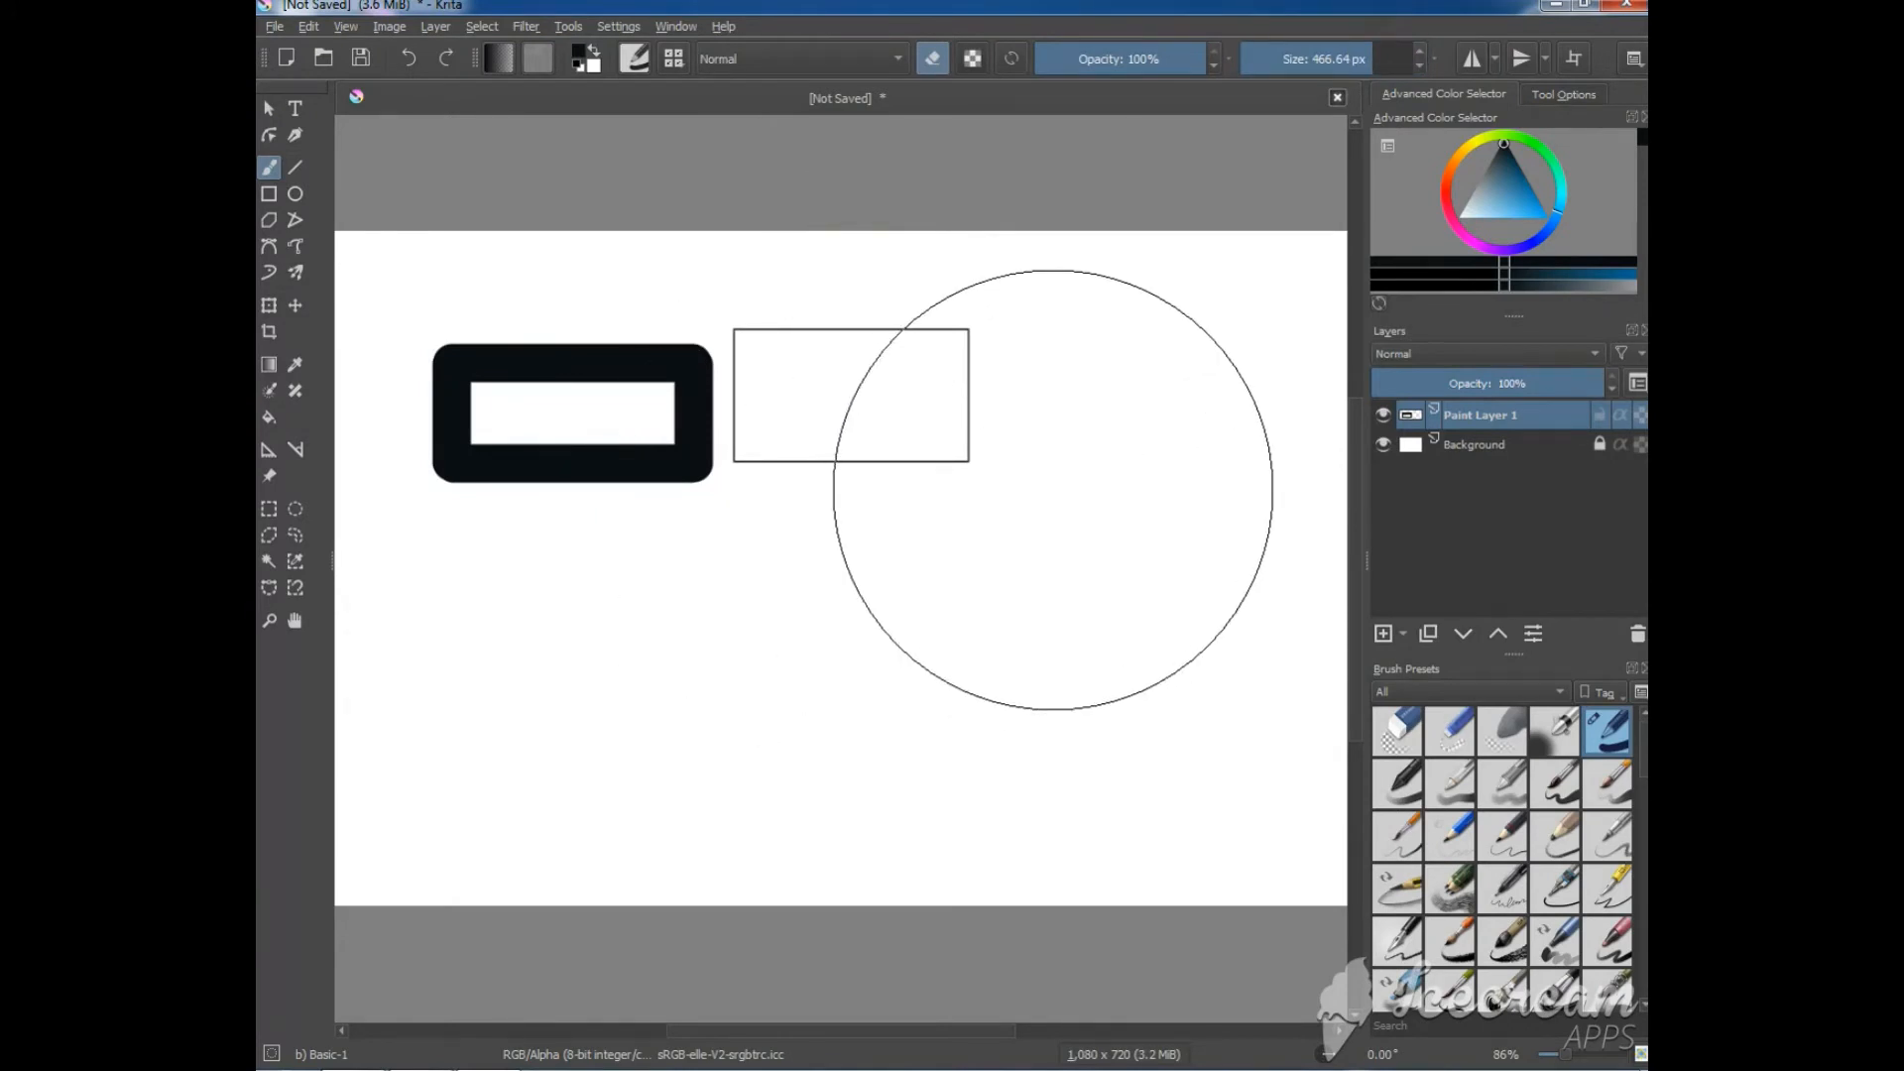
{"action": "mouse_move", "coordinate": [1055, 509]}
{"action": "left_mouse_down"}
{"action": "mouse_move", "coordinate": [935, 467]}
{"action": "mouse_move", "coordinate": [690, 460]}
{"action": "left_mouse_up"}
{"action": "left_click_drag", "start_coordinate": [609, 454], "coordinate": [545, 443]}
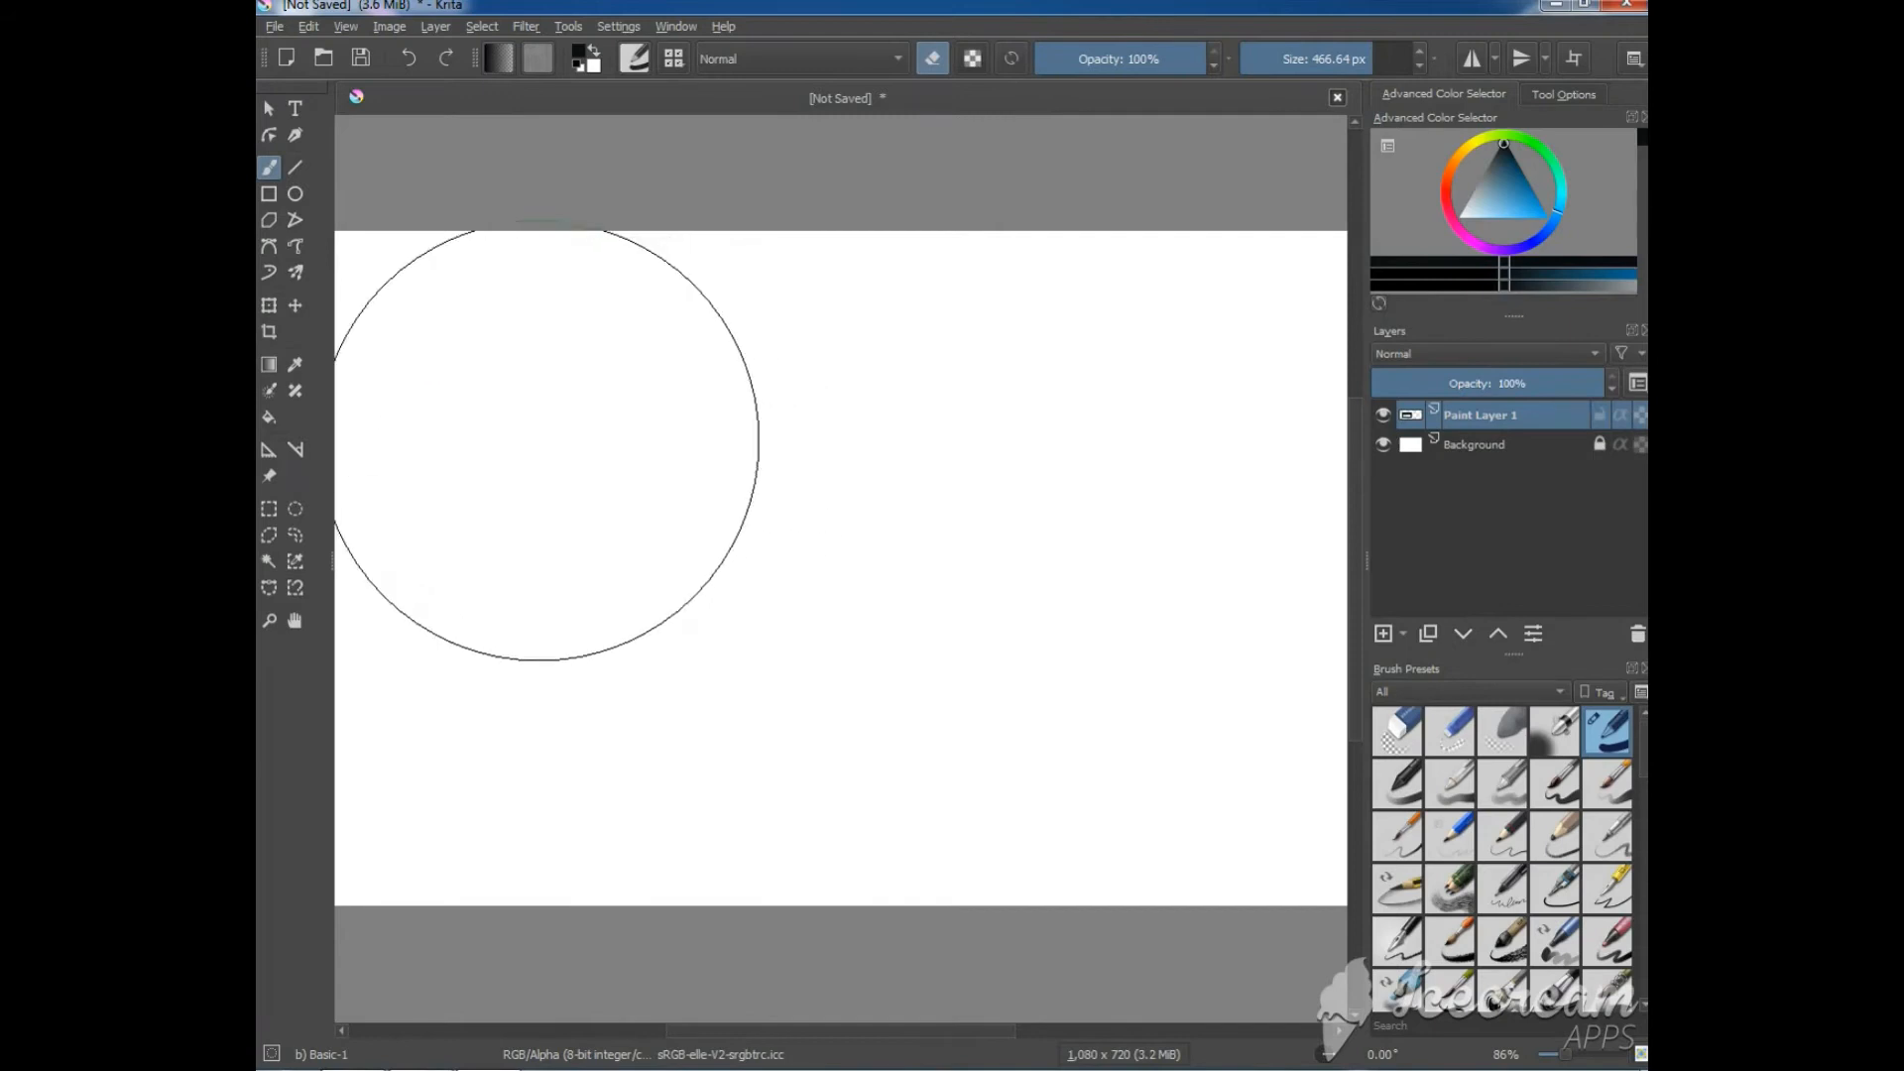
Turn off eraser mode, set the brush size to 1.81 px and draw a closed wavy shape with the Bezier Curve tool.
{"action": "left_click", "coordinate": [935, 62]}
{"action": "left_click_drag", "start_coordinate": [1335, 65], "coordinate": [1250, 62]}
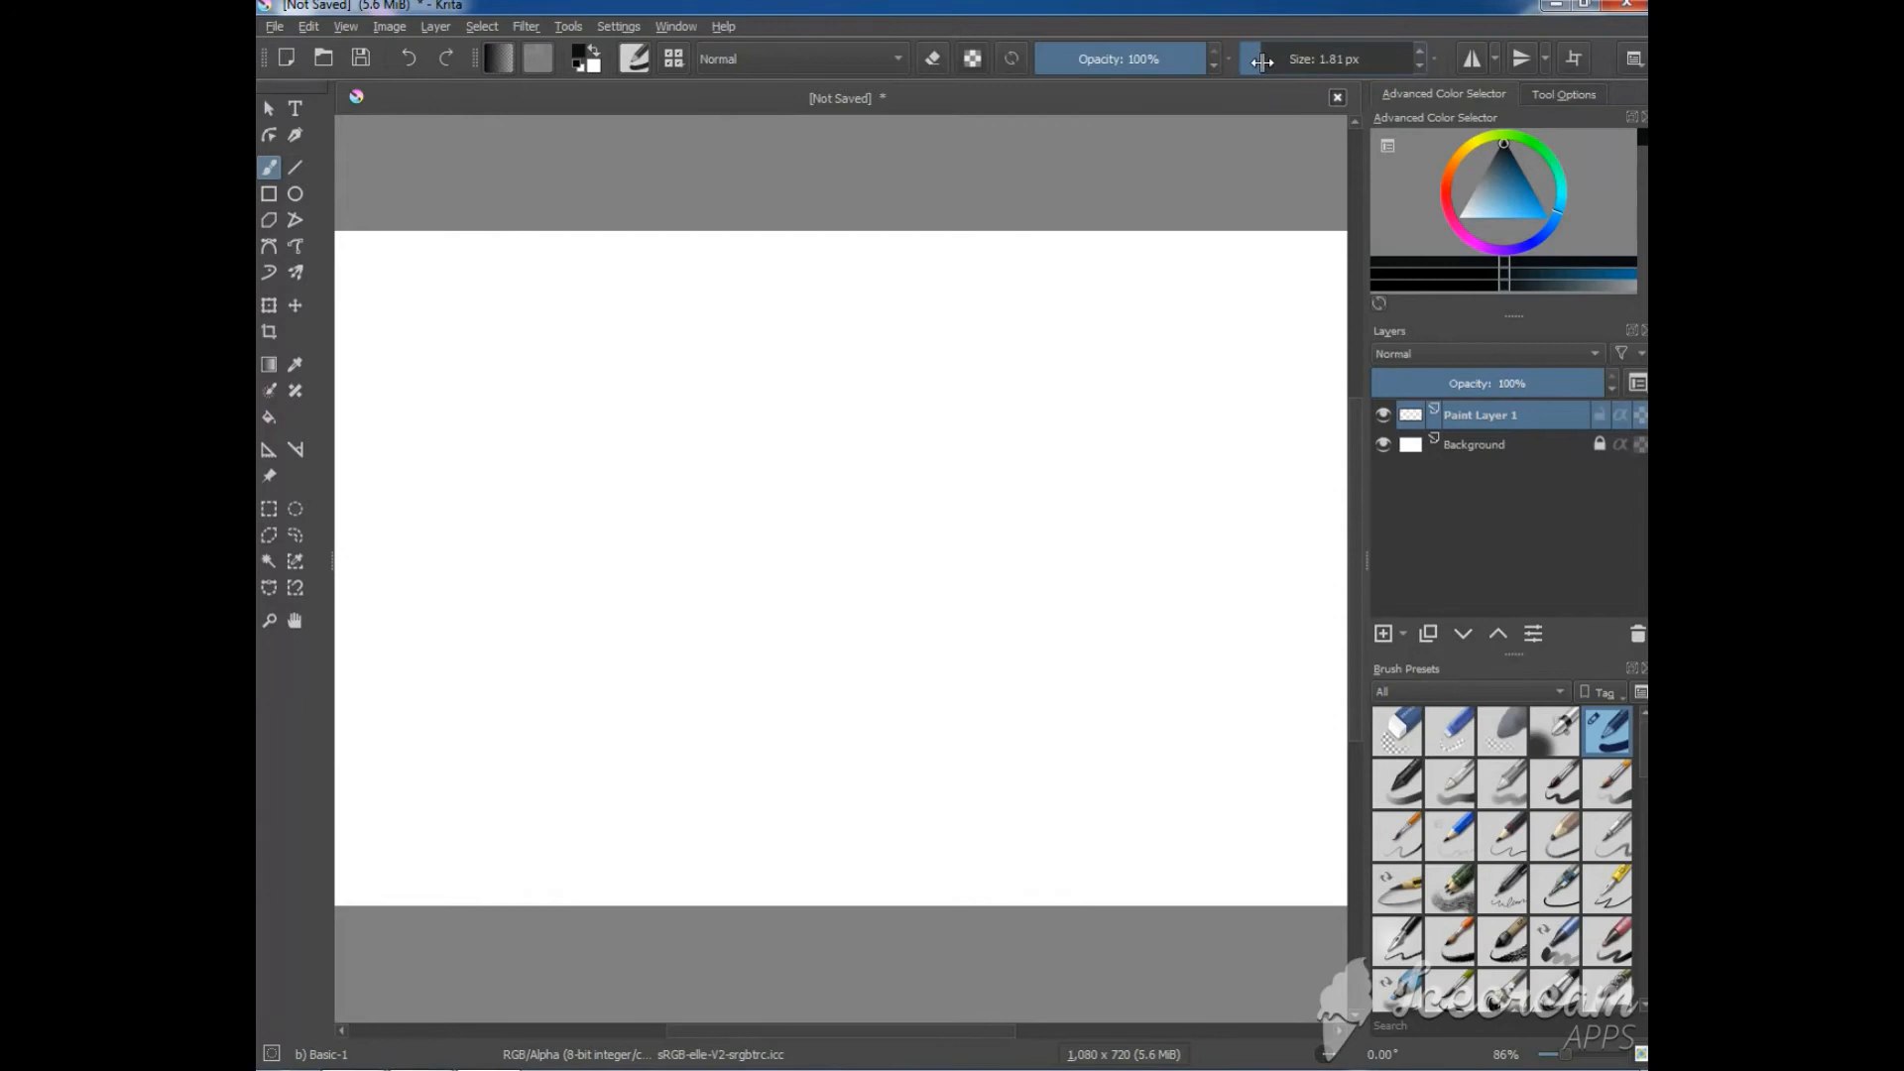
{"action": "left_click", "coordinate": [270, 249]}
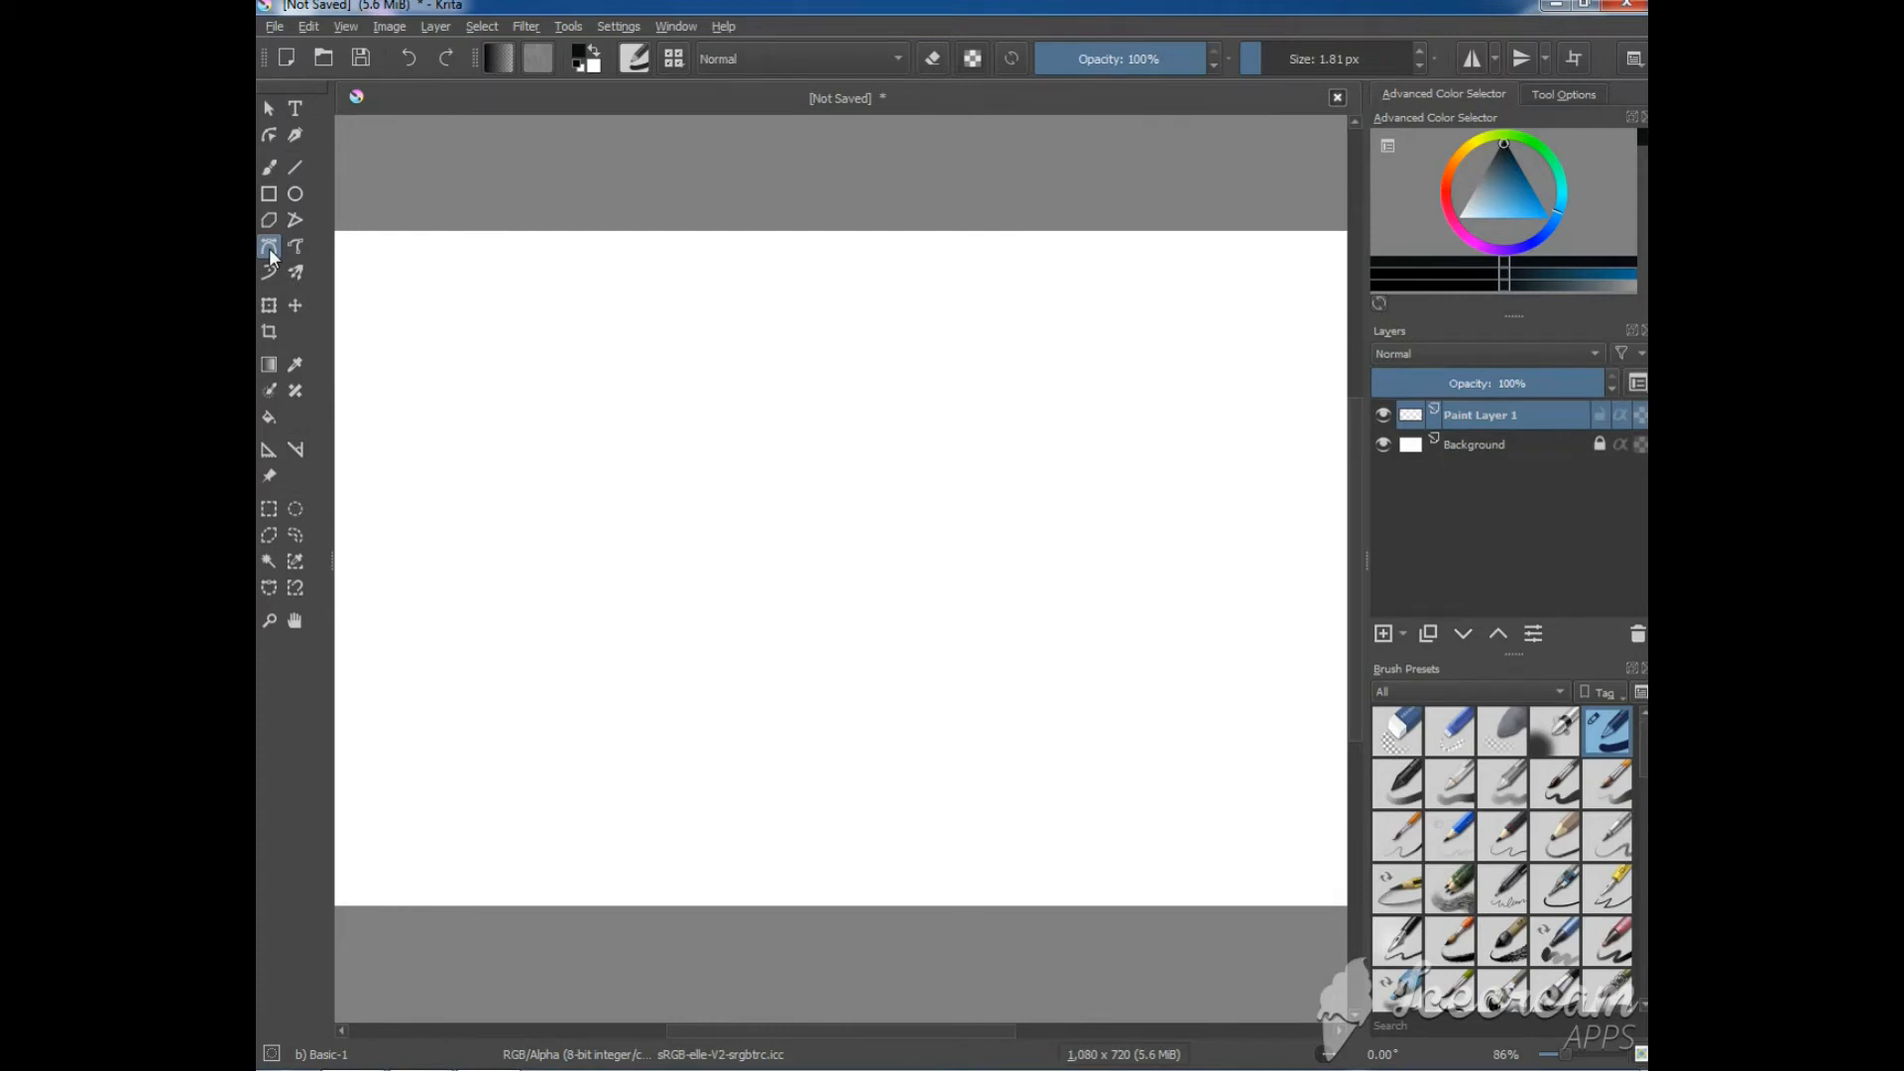
{"action": "left_click", "coordinate": [492, 385]}
{"action": "left_click_drag", "start_coordinate": [773, 491], "coordinate": [890, 319]}
{"action": "left_click", "coordinate": [890, 319]}
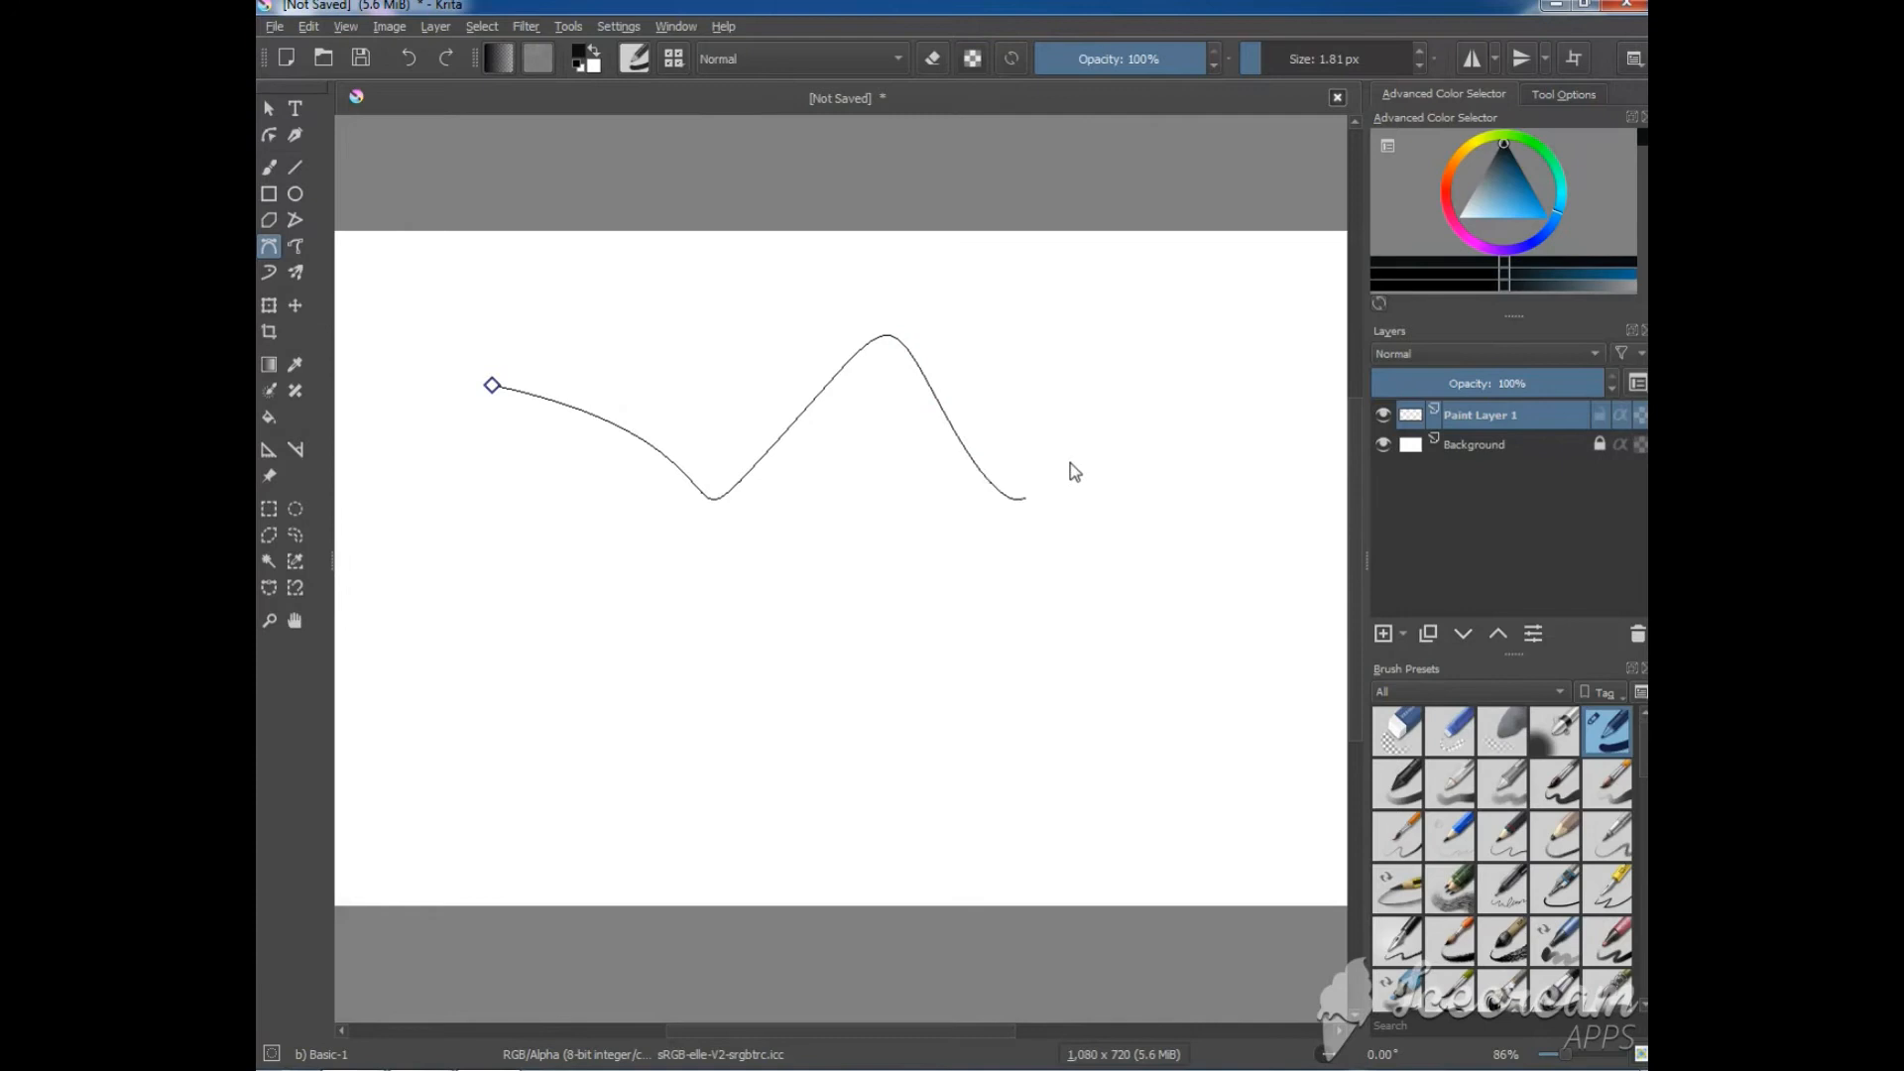
{"action": "left_click_drag", "start_coordinate": [1134, 383], "coordinate": [1175, 357]}
{"action": "left_click", "coordinate": [1094, 625]}
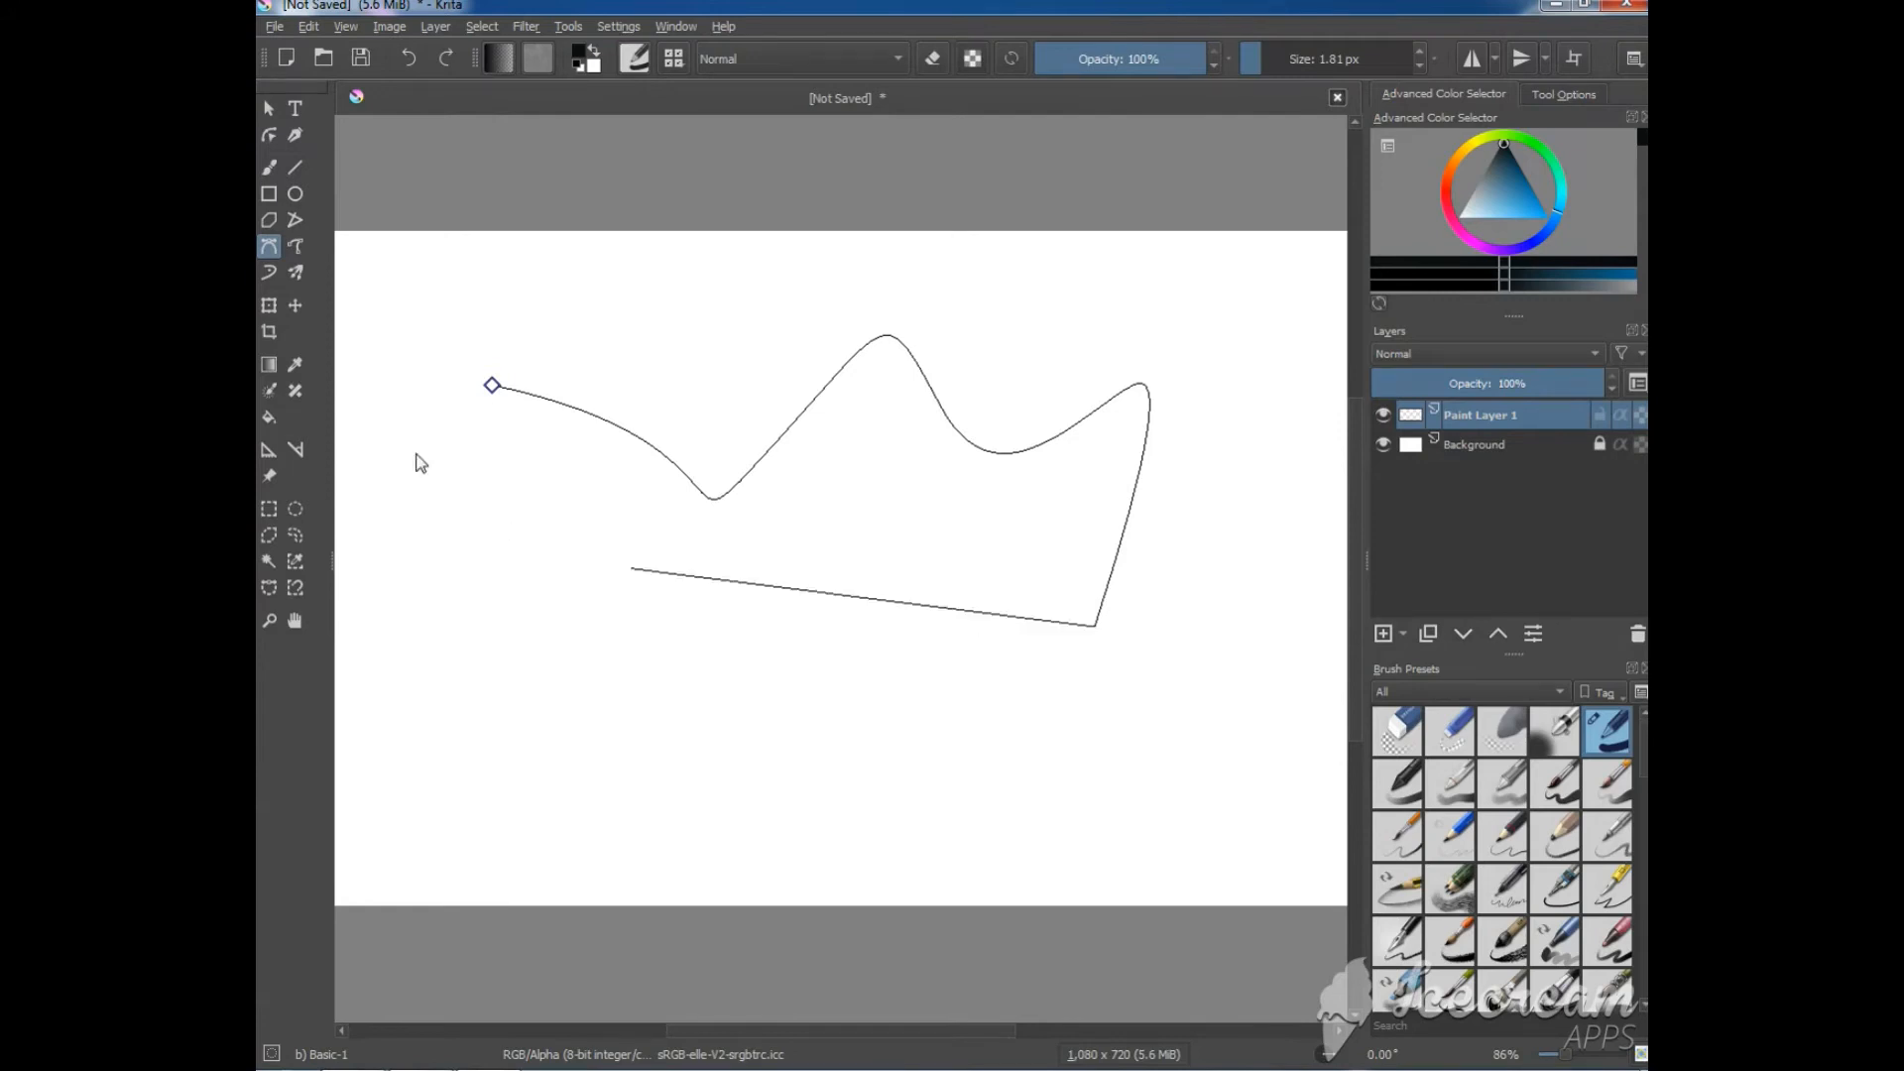
{"action": "left_click", "coordinate": [500, 422]}
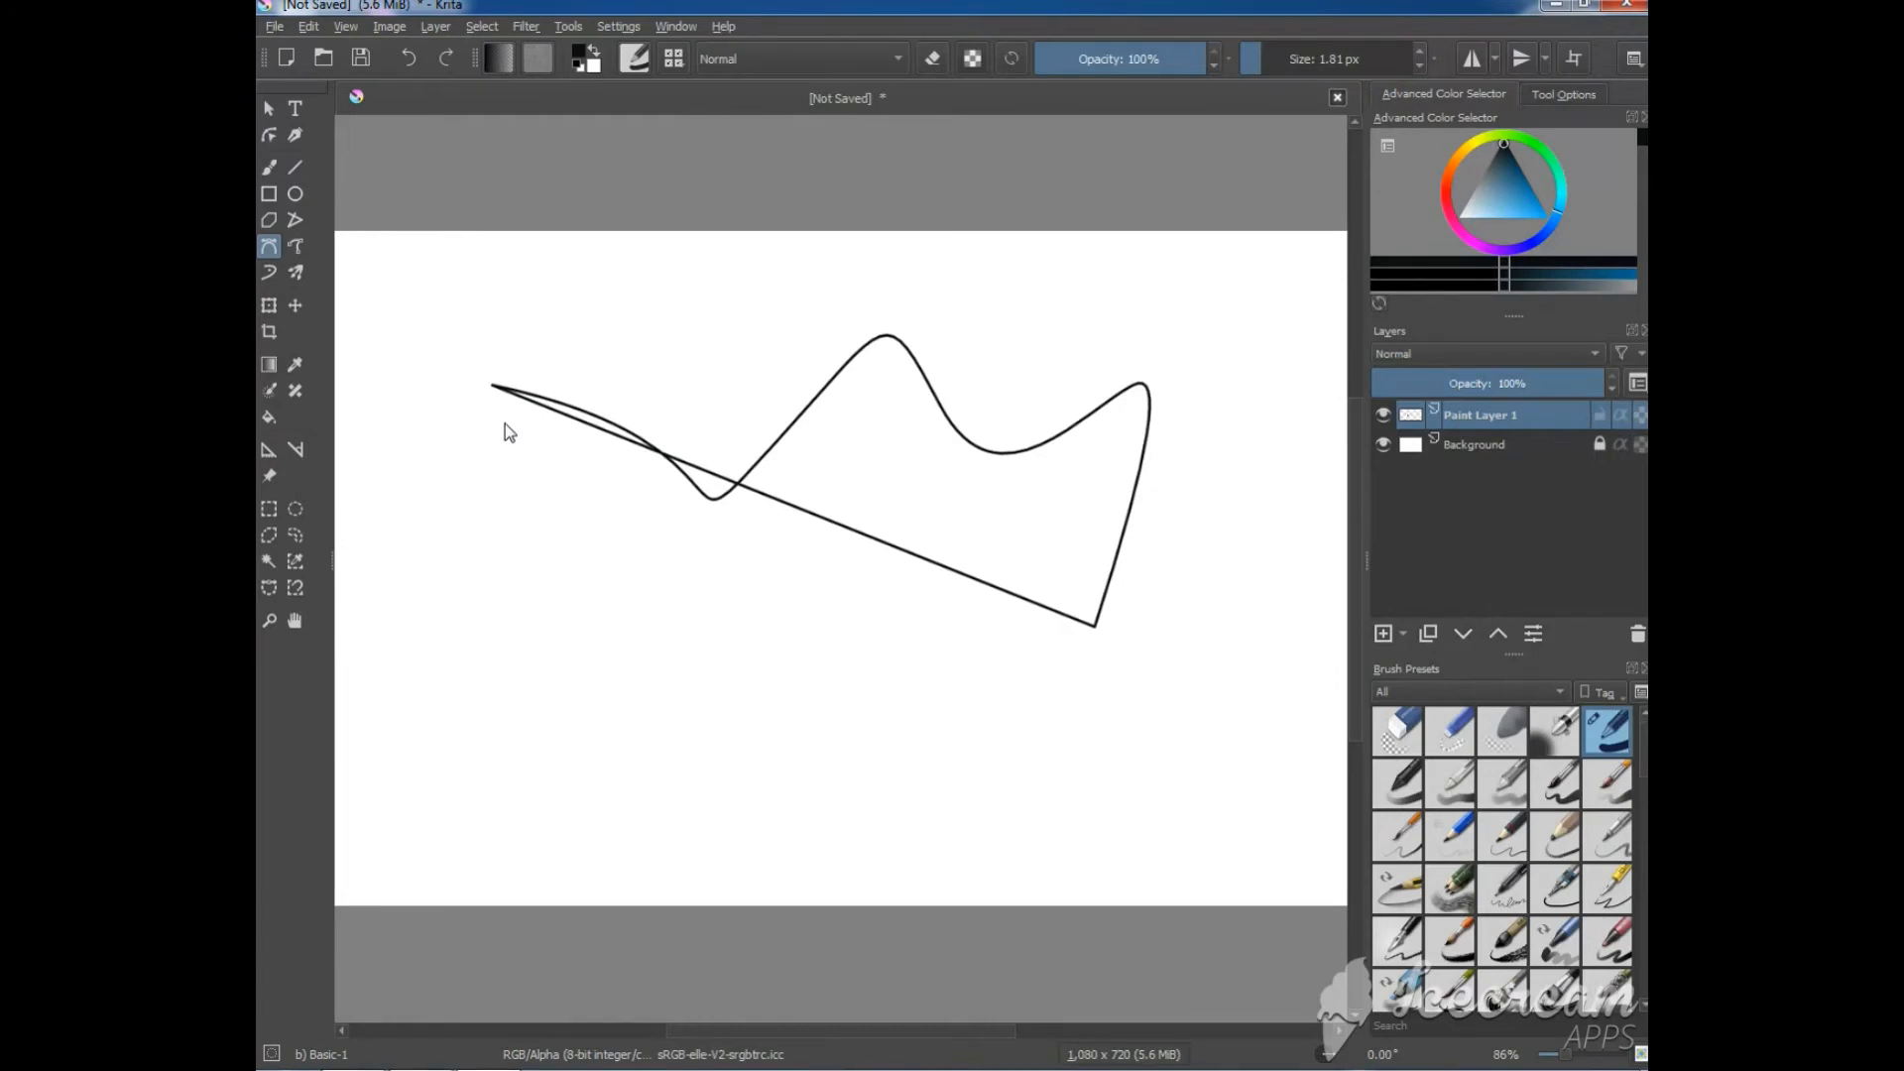
{"action": "left_click", "coordinate": [297, 248]}
{"action": "left_click", "coordinate": [266, 277]}
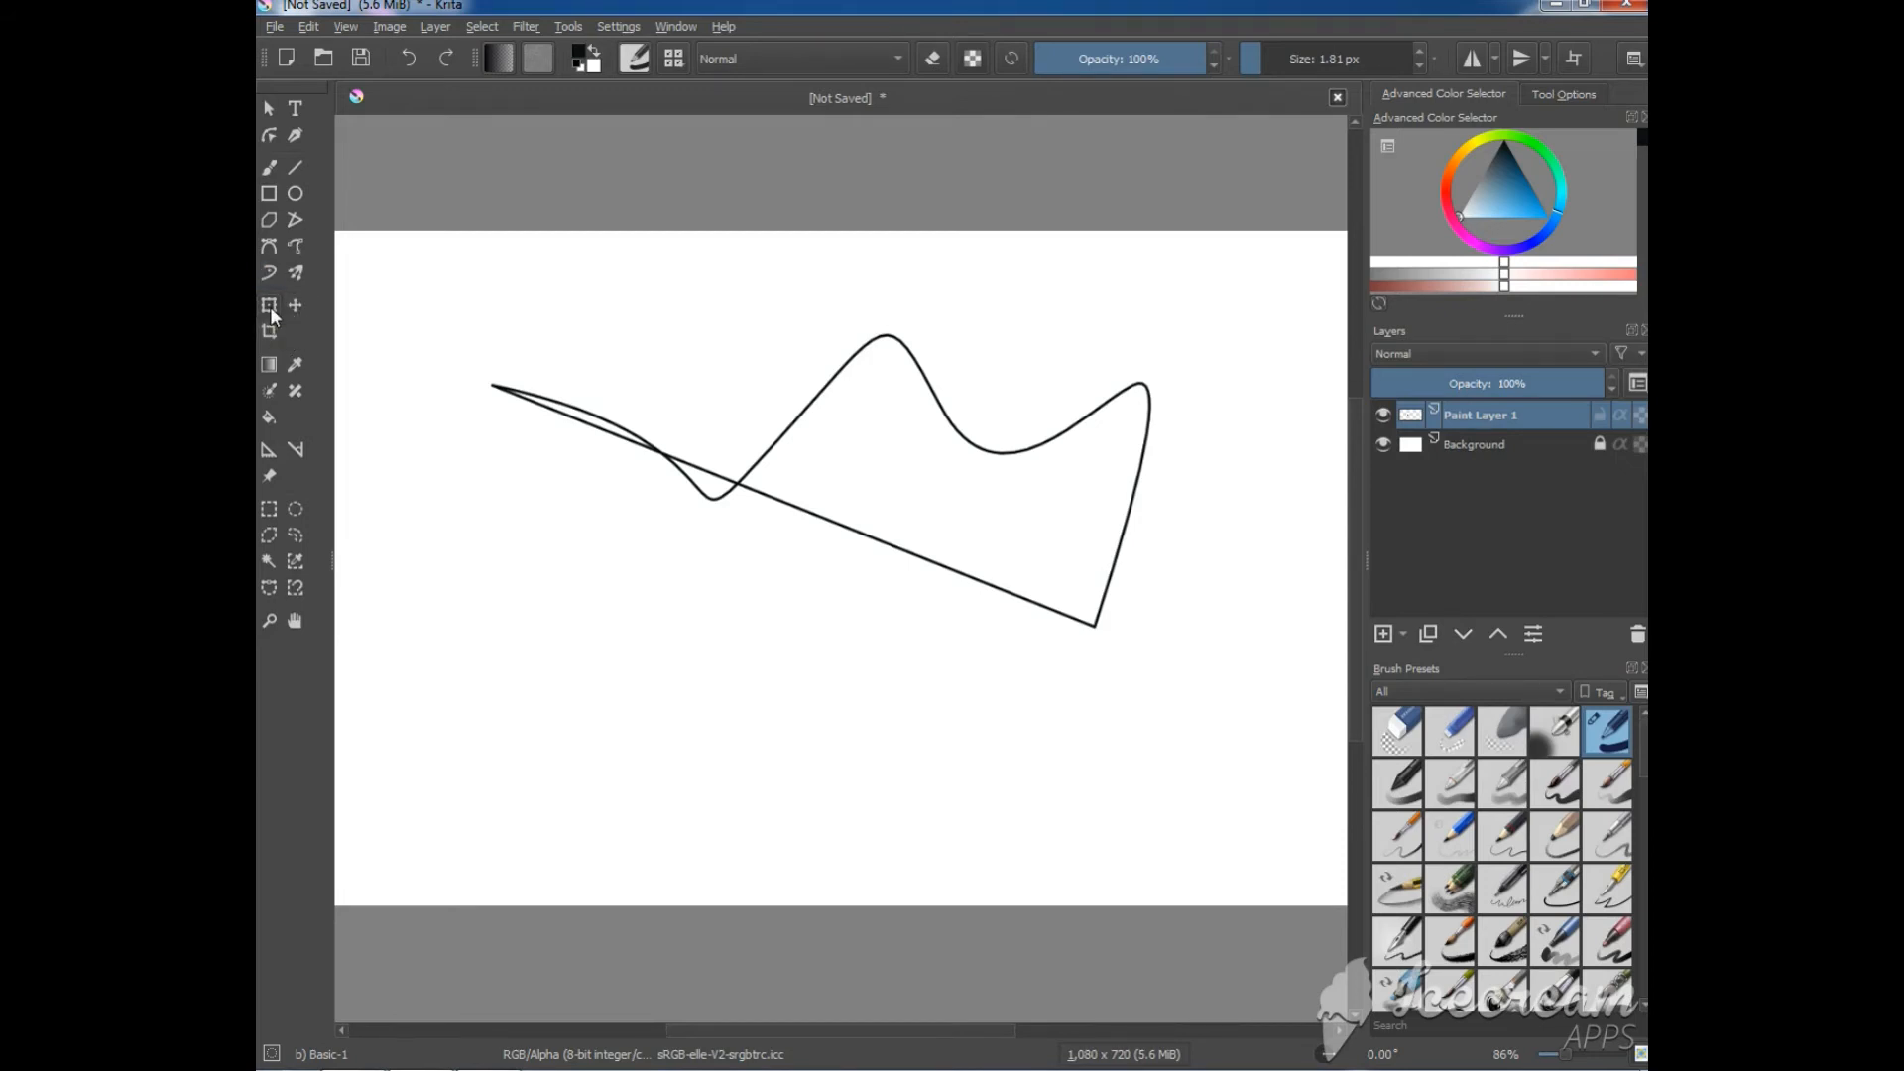
Narrow the wavy shape and rotate it slightly counterclockwise with the Transform tool, and move it down toward the canvas center.
{"action": "left_click", "coordinate": [269, 306]}
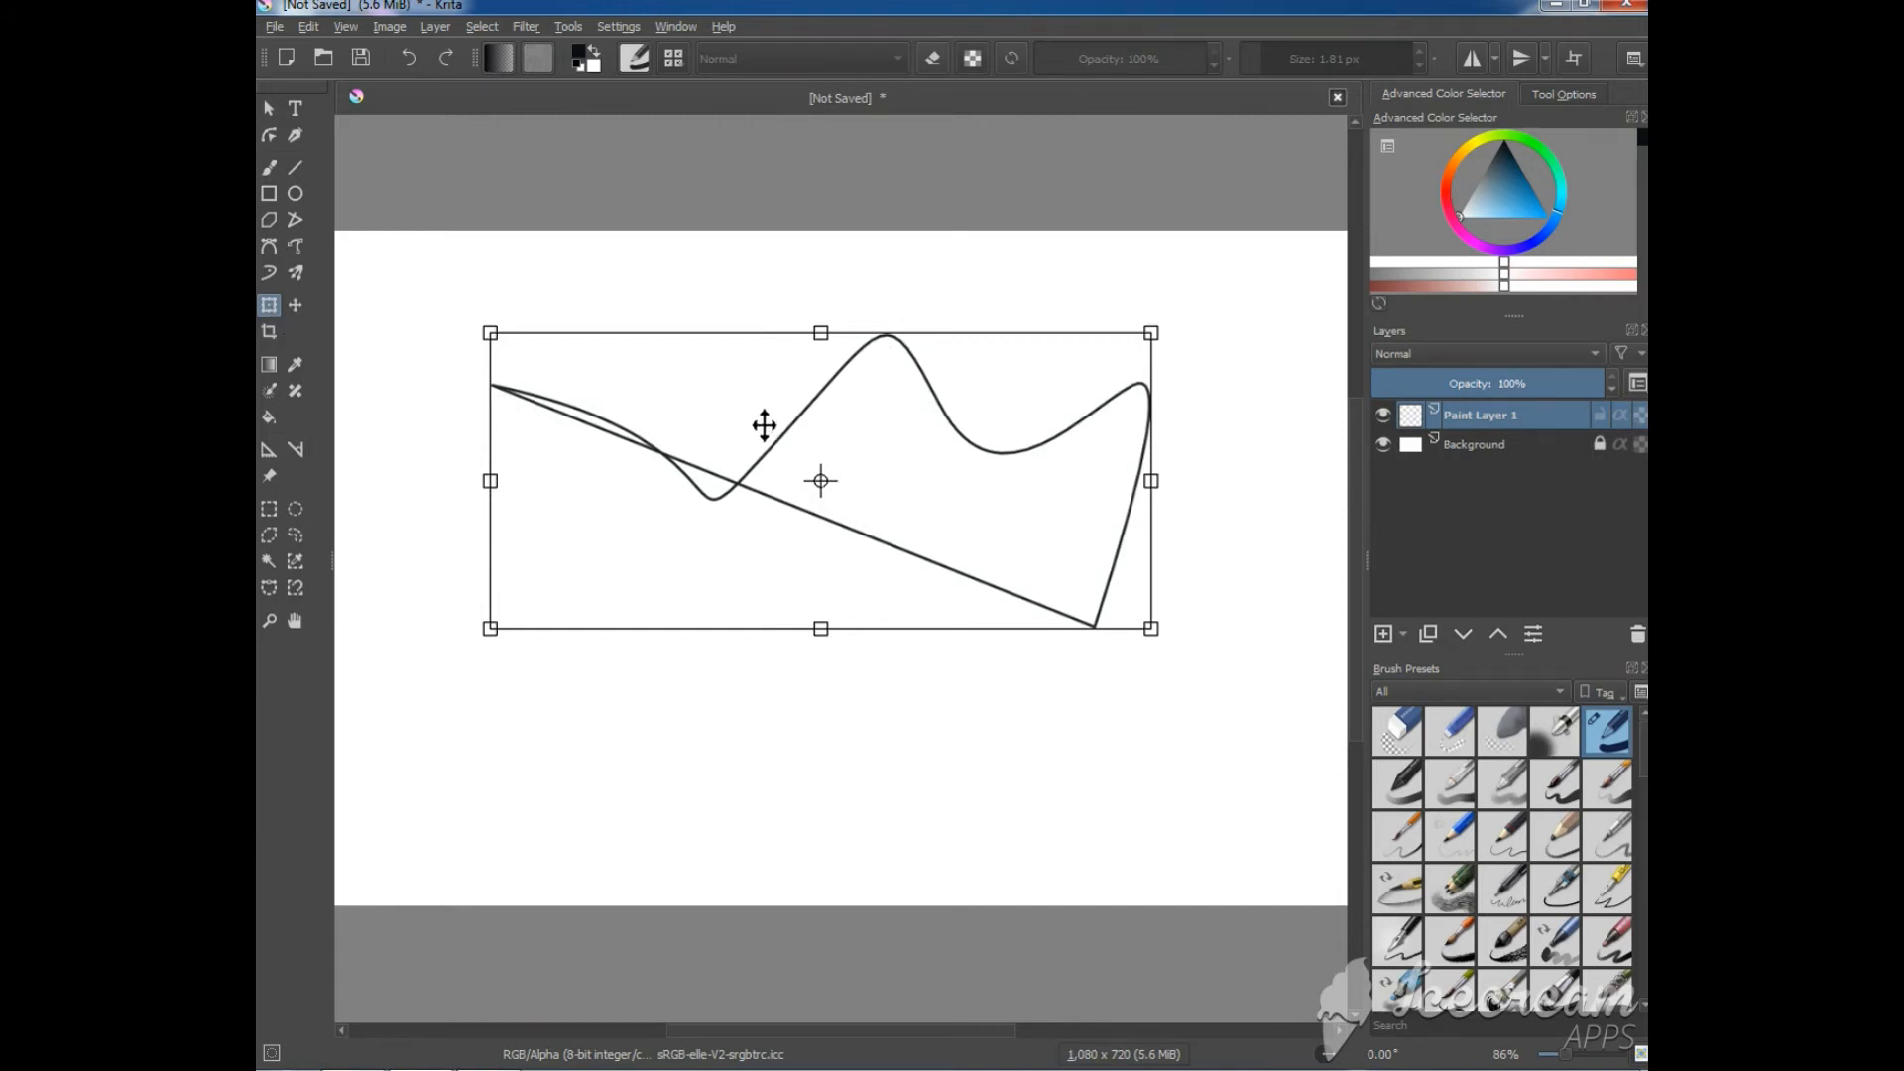
{"action": "mouse_move", "coordinate": [764, 420]}
{"action": "left_mouse_down"}
{"action": "mouse_move", "coordinate": [892, 540]}
{"action": "mouse_move", "coordinate": [965, 369]}
{"action": "mouse_move", "coordinate": [691, 355]}
{"action": "mouse_move", "coordinate": [735, 480]}
{"action": "mouse_move", "coordinate": [739, 417]}
{"action": "left_mouse_up"}
{"action": "left_click_drag", "start_coordinate": [1123, 483], "coordinate": [725, 479]}
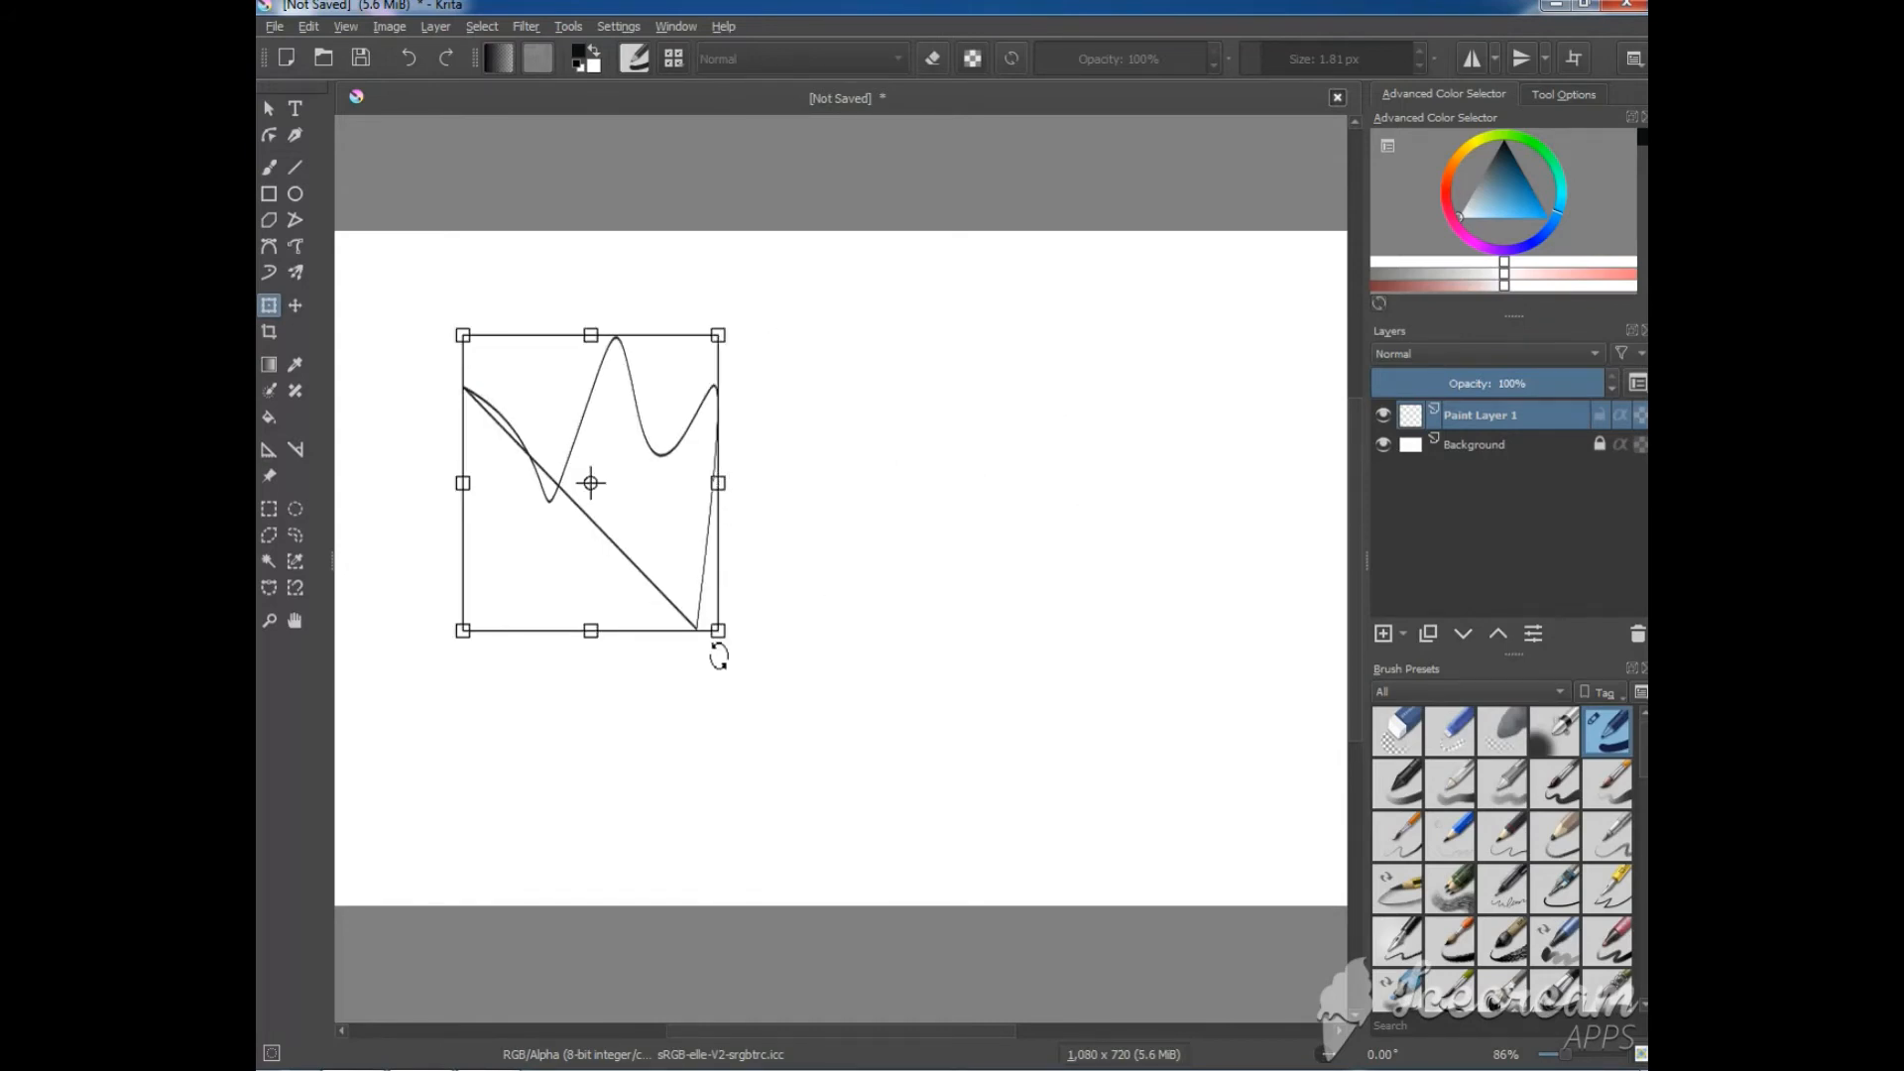
{"action": "mouse_move", "coordinate": [725, 630]}
{"action": "left_mouse_down"}
{"action": "mouse_move", "coordinate": [967, 679]}
{"action": "mouse_move", "coordinate": [688, 735]}
{"action": "mouse_move", "coordinate": [922, 589]}
{"action": "mouse_move", "coordinate": [807, 374]}
{"action": "mouse_move", "coordinate": [812, 638]}
{"action": "mouse_move", "coordinate": [722, 667]}
{"action": "mouse_move", "coordinate": [895, 566]}
{"action": "left_mouse_up"}
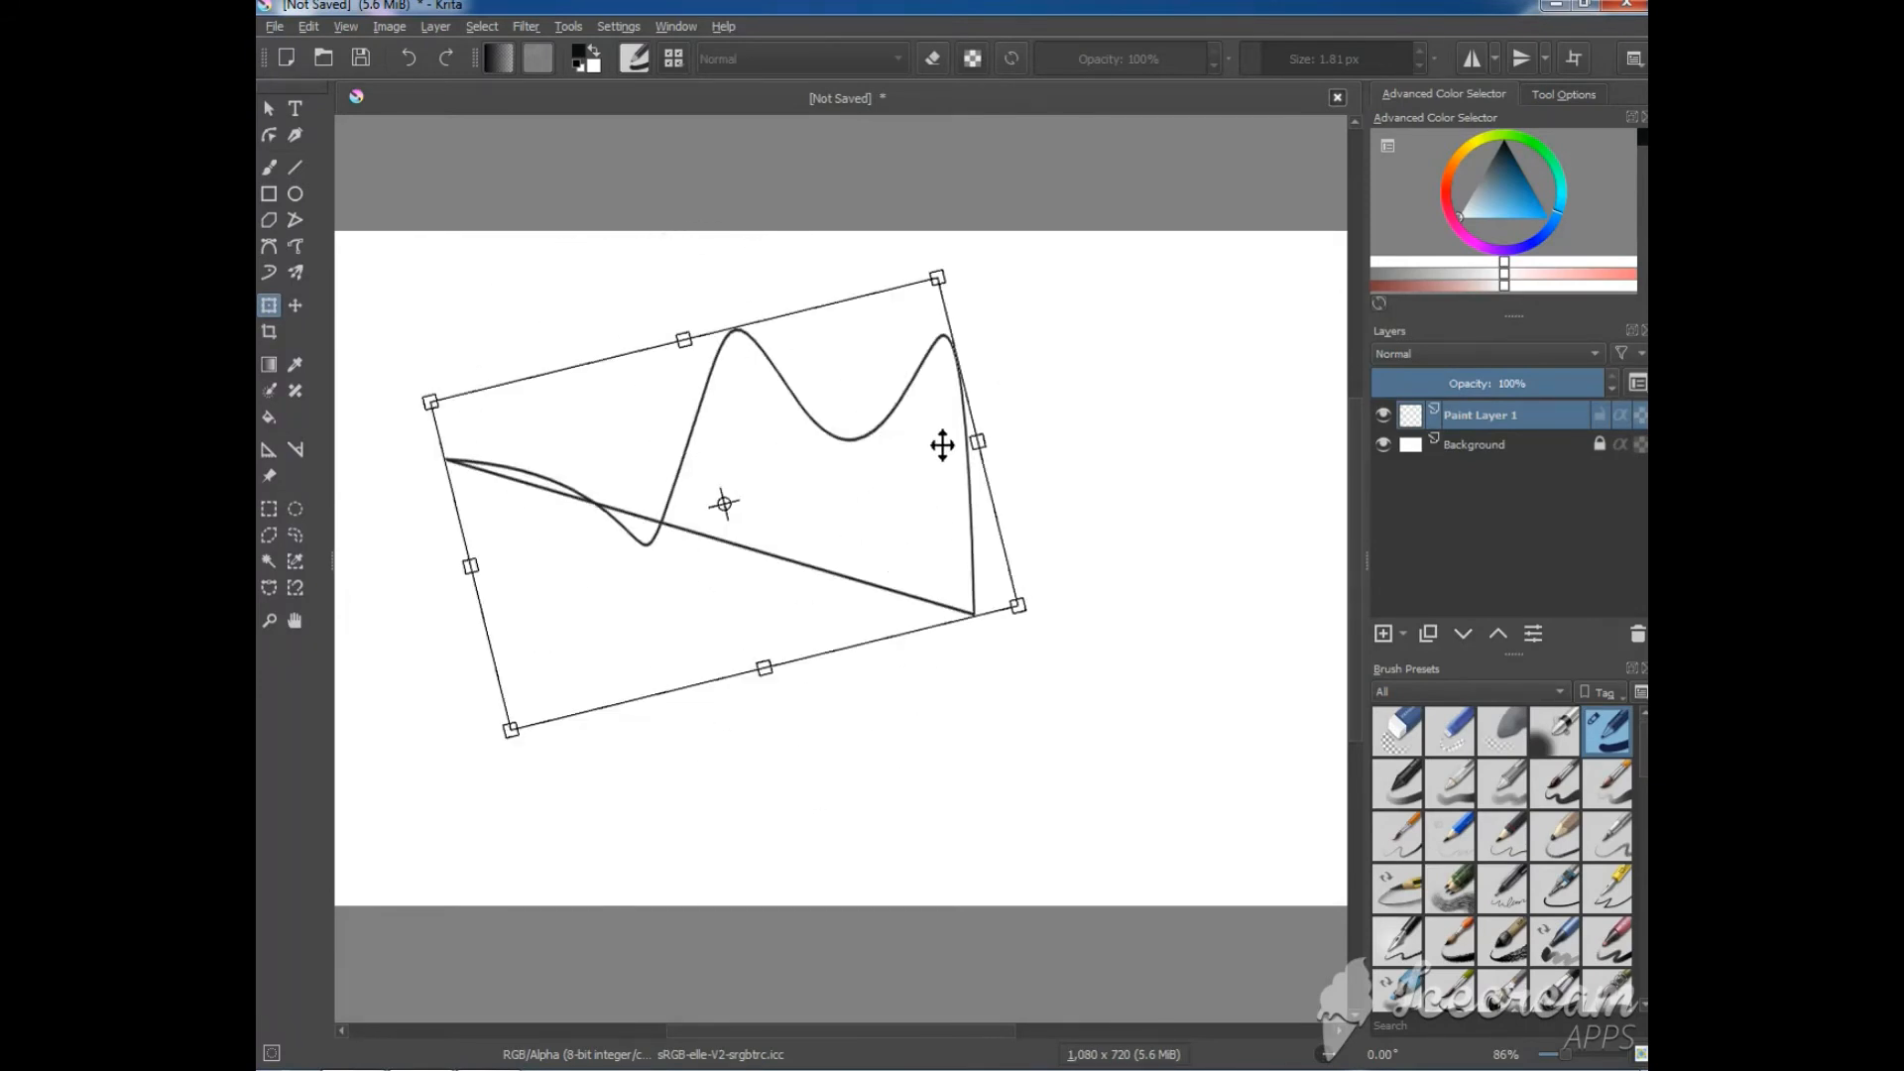
{"action": "left_click", "coordinate": [297, 306]}
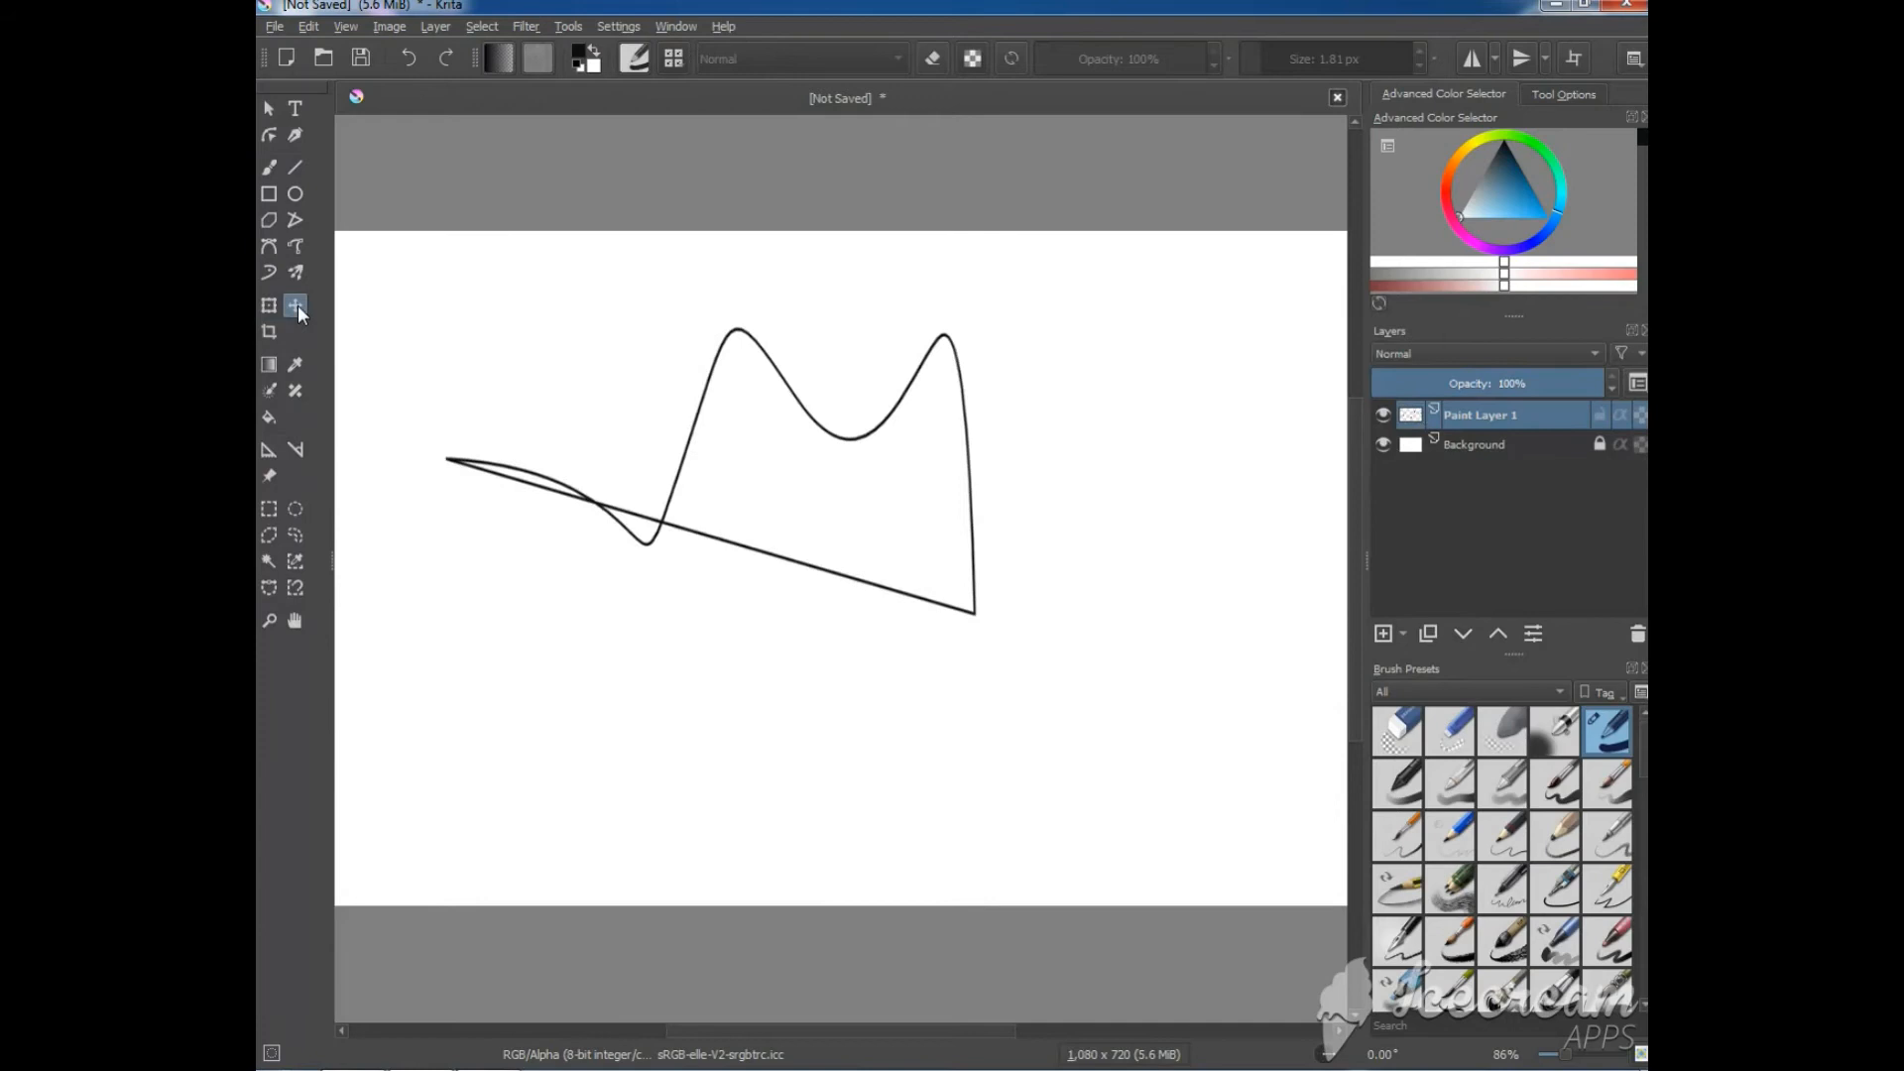
{"action": "mouse_move", "coordinate": [692, 476]}
{"action": "left_mouse_down"}
{"action": "mouse_move", "coordinate": [820, 535]}
{"action": "mouse_move", "coordinate": [770, 540]}
{"action": "mouse_move", "coordinate": [794, 577]}
{"action": "left_mouse_up"}
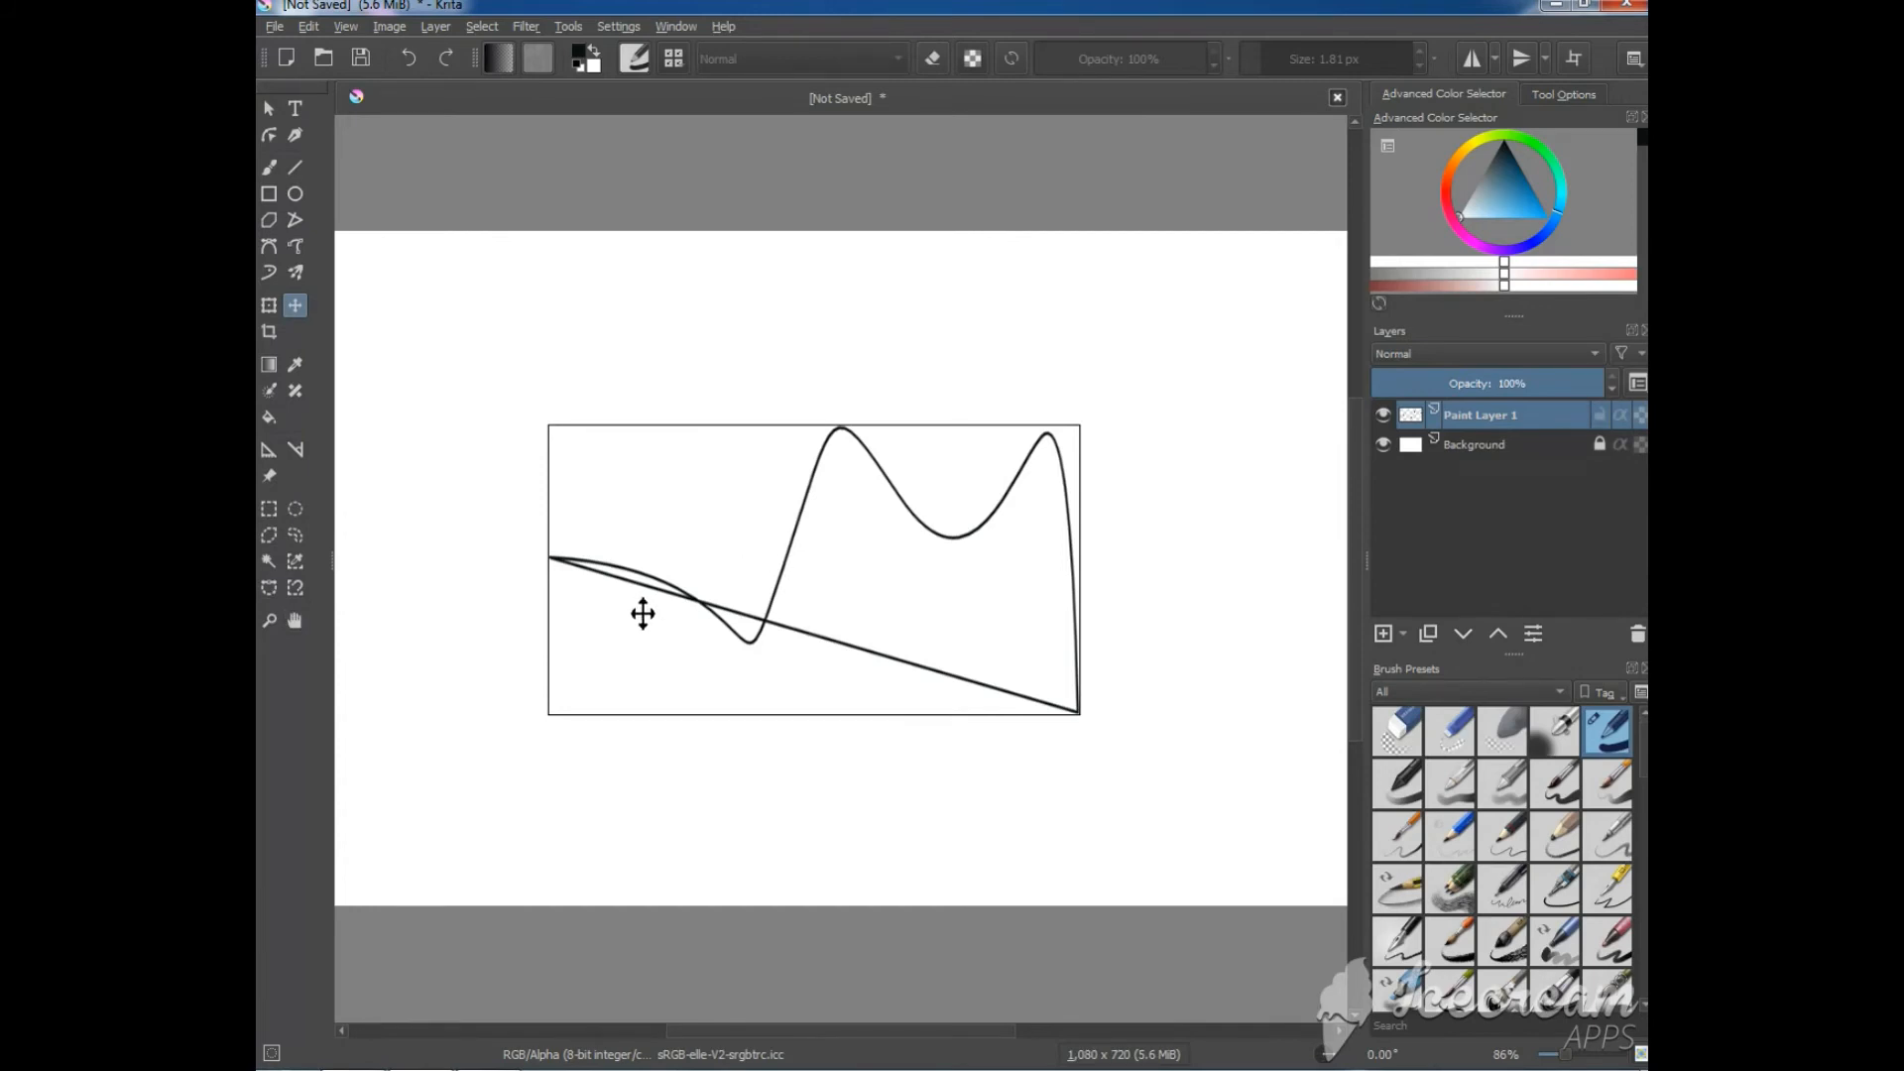
Select a rectangular area over the left part of the wavy shape and delete its contents.
{"action": "left_click", "coordinate": [271, 516]}
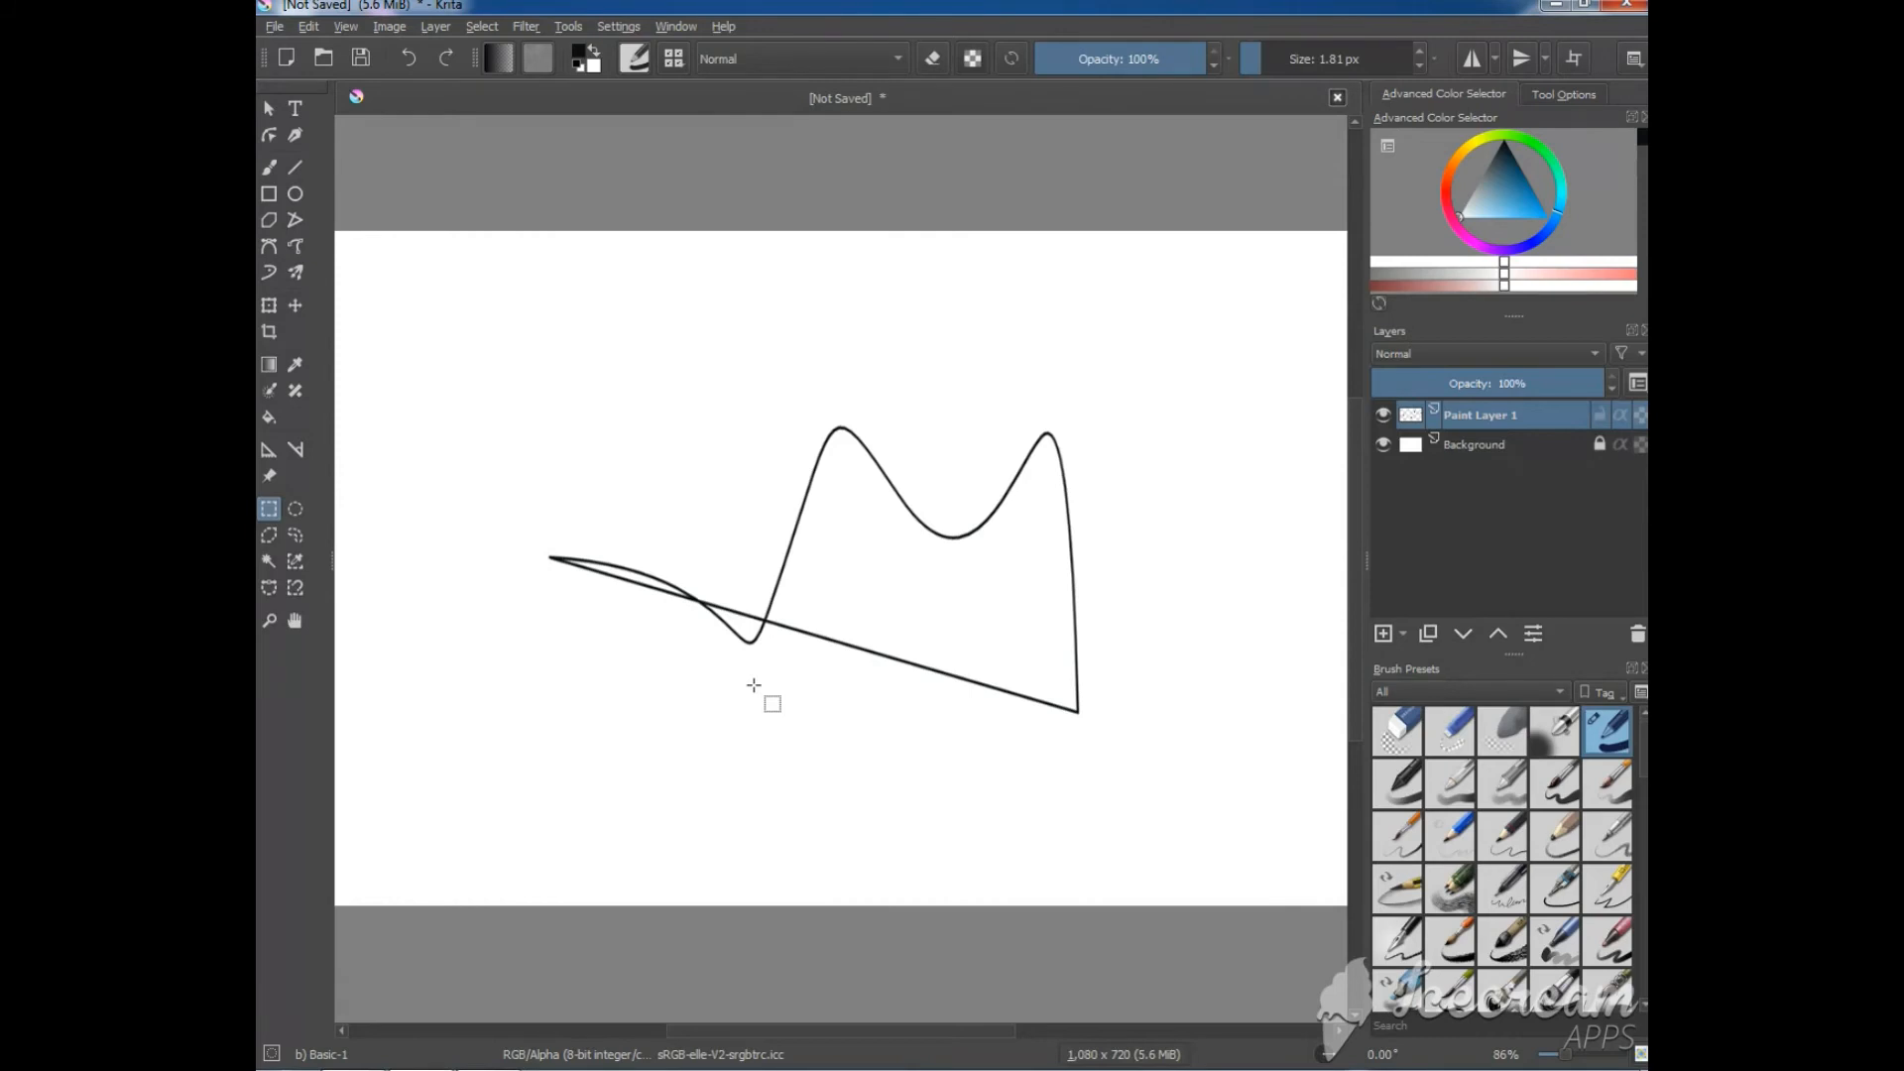
{"action": "left_click_drag", "start_coordinate": [506, 481], "coordinate": [821, 687]}
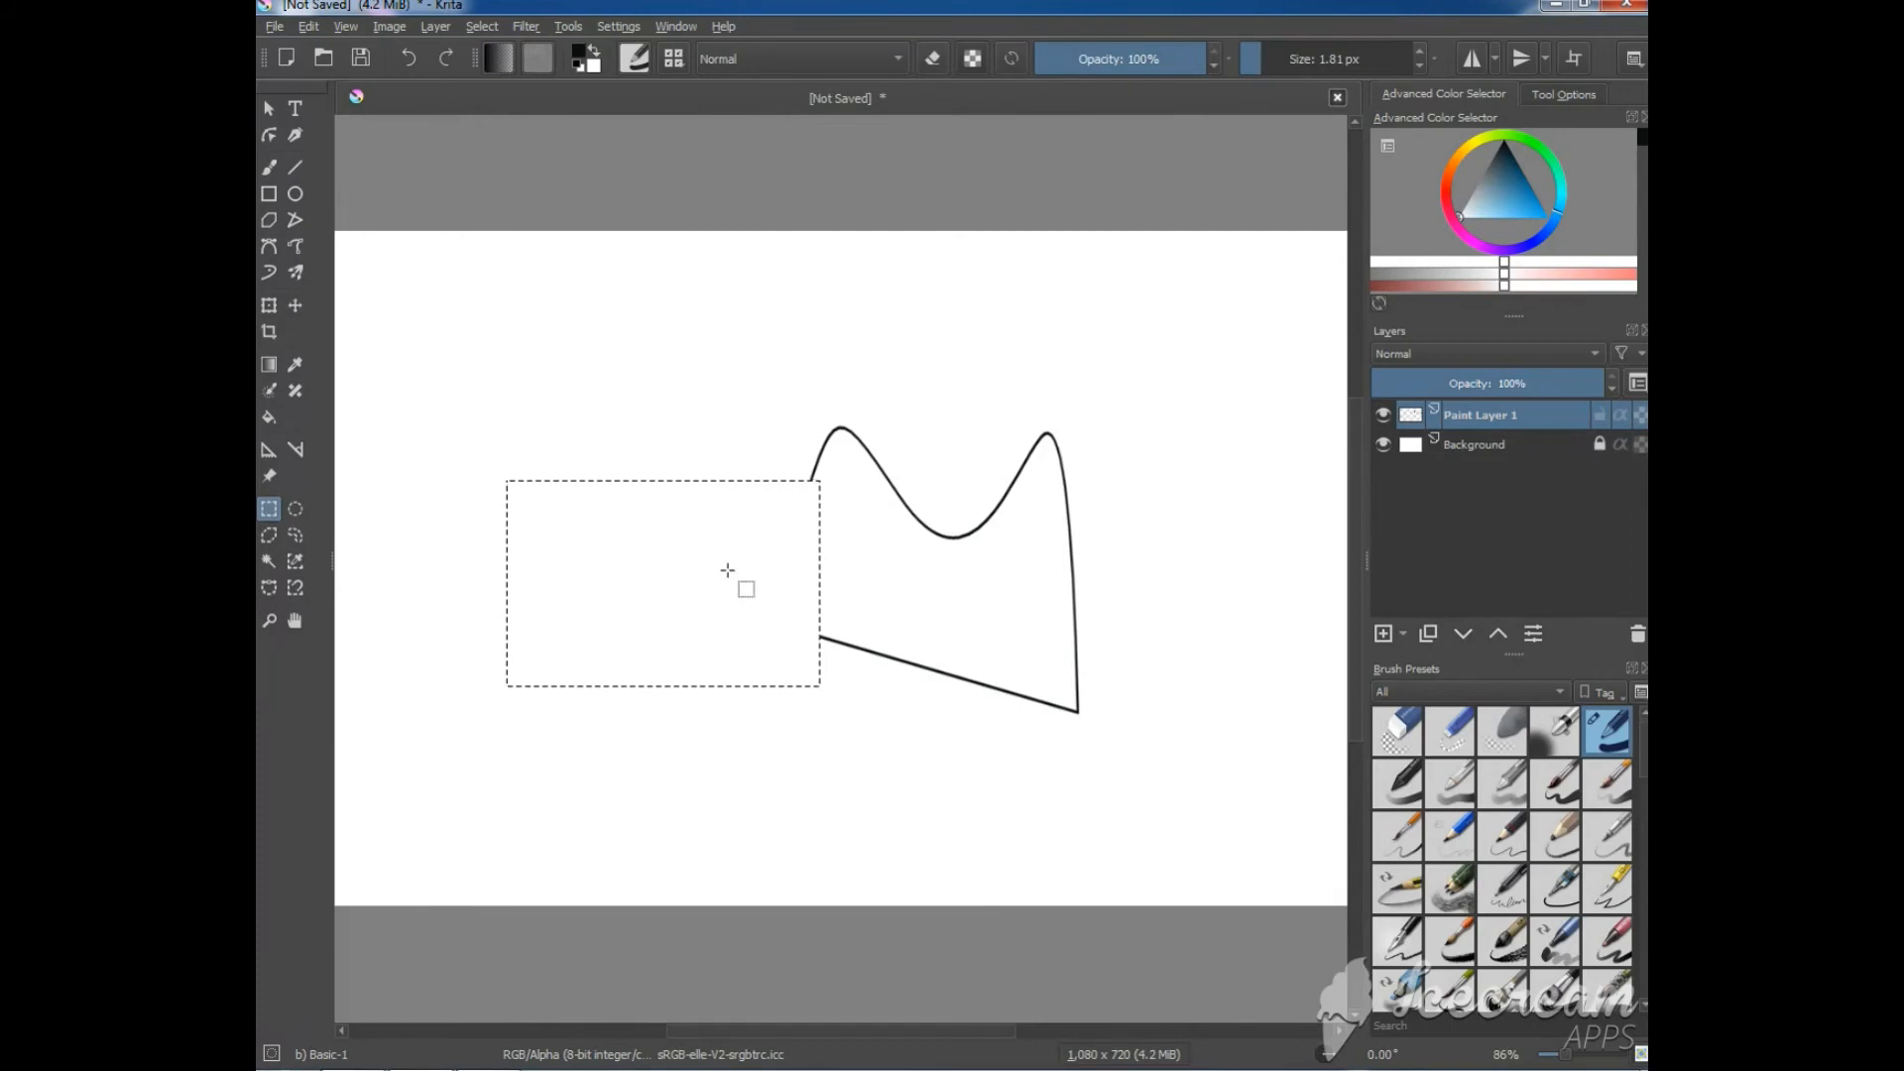
{"action": "left_click", "coordinate": [298, 566]}
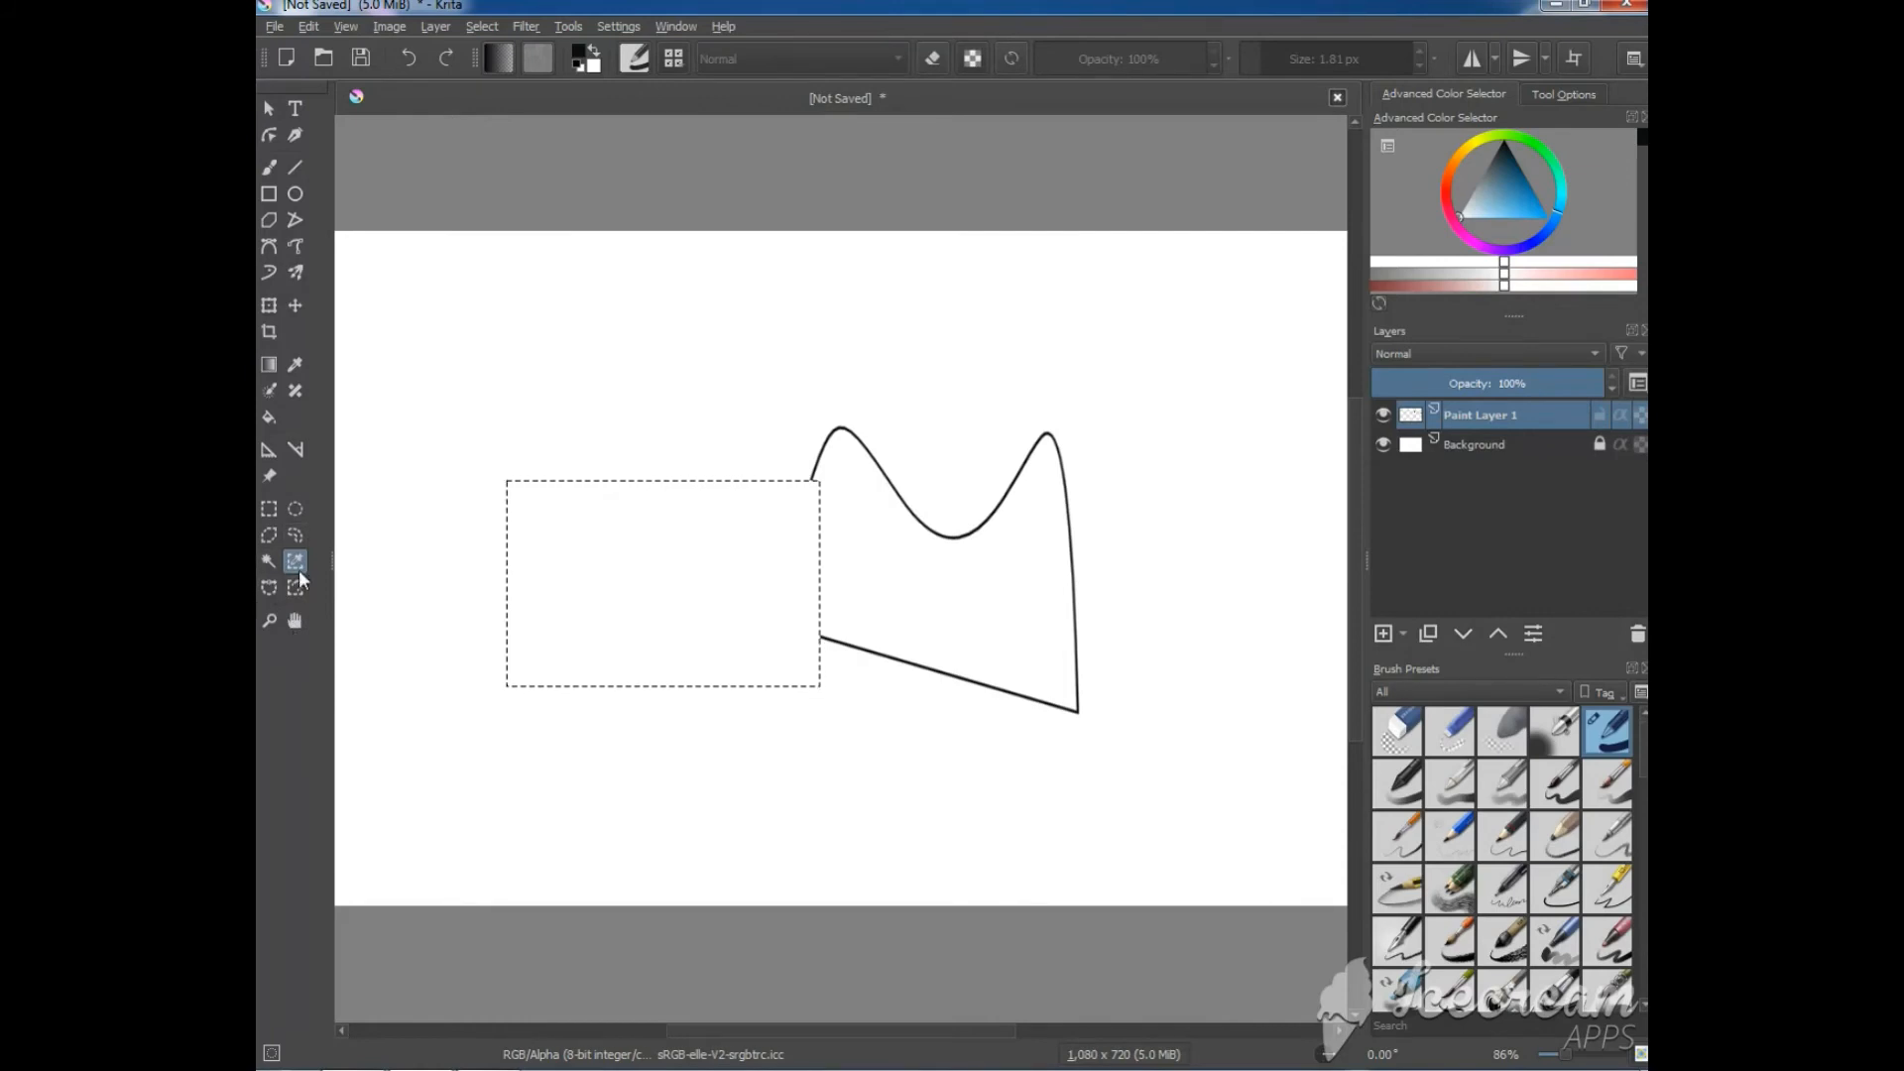
{"action": "left_click", "coordinate": [297, 620]}
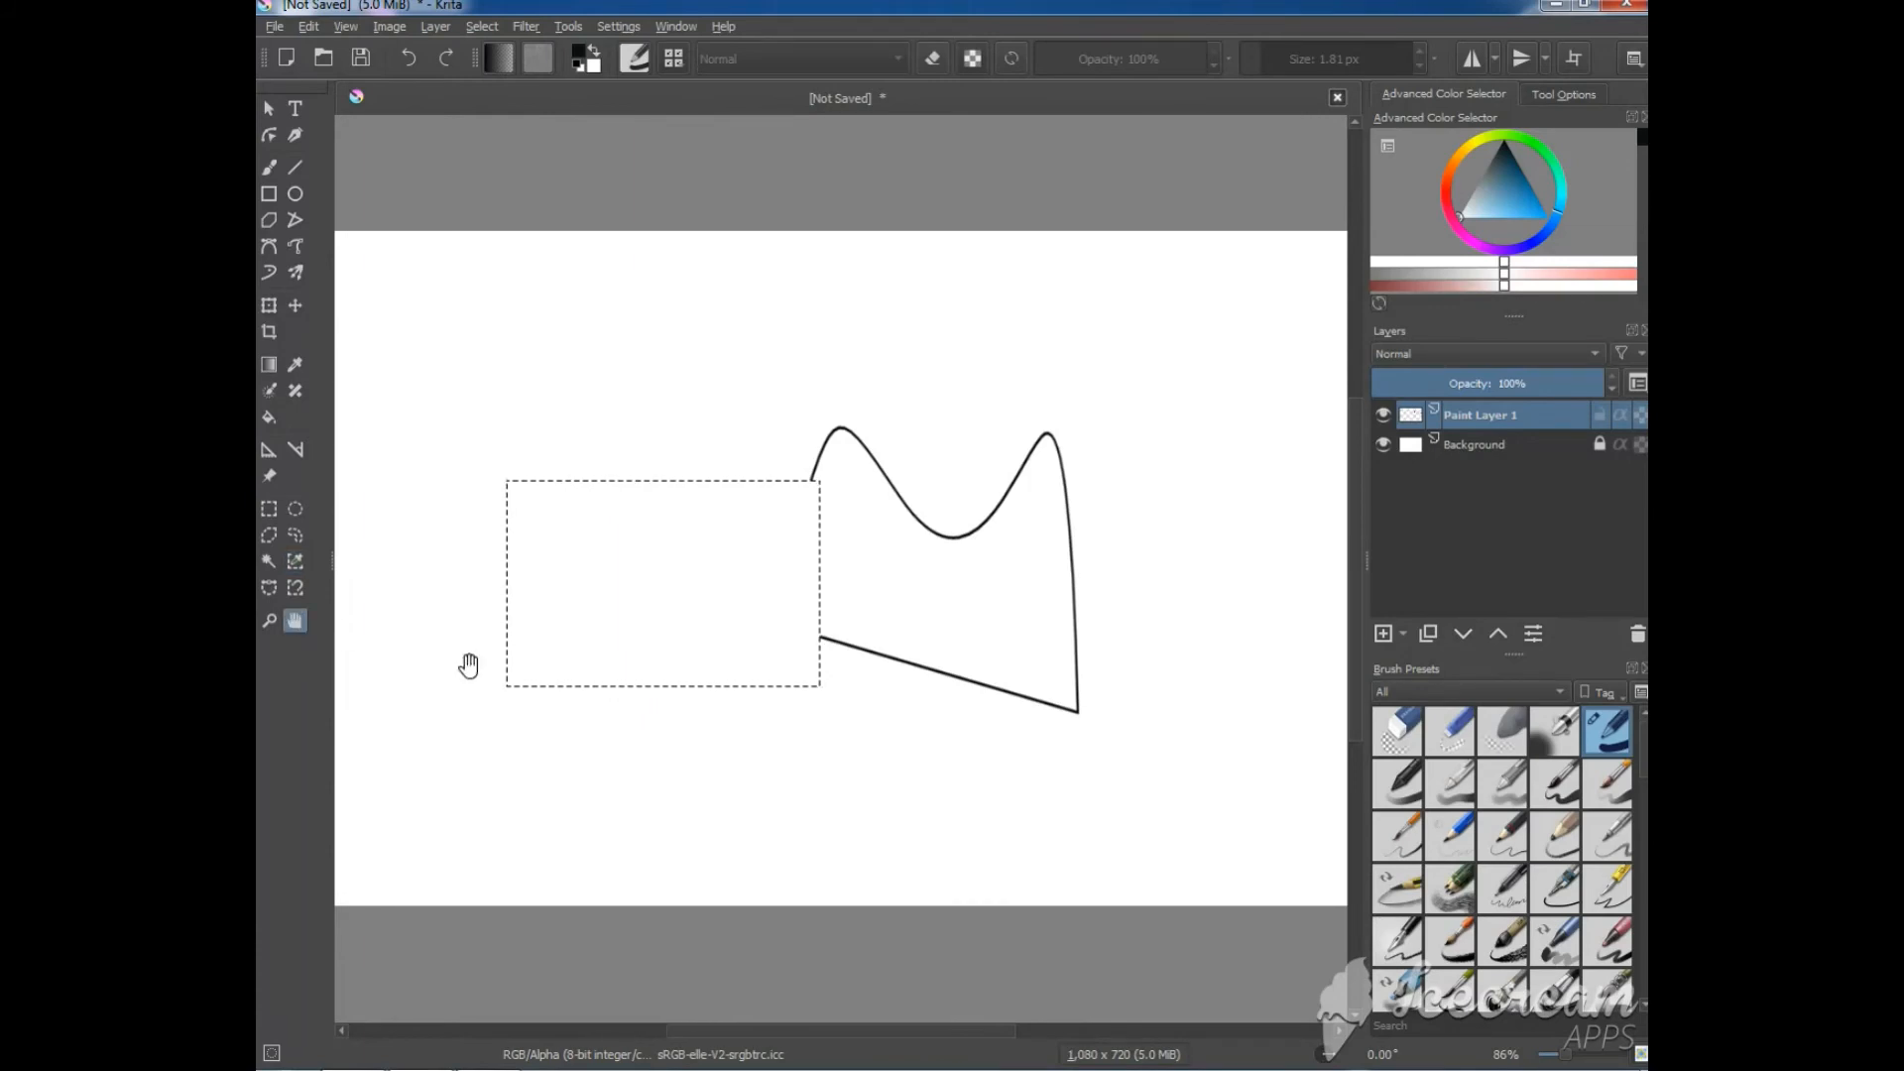
{"action": "mouse_move", "coordinate": [710, 606]}
{"action": "left_mouse_down"}
{"action": "mouse_move", "coordinate": [1033, 463]}
{"action": "mouse_move", "coordinate": [1080, 399]}
{"action": "mouse_move", "coordinate": [768, 449]}
{"action": "mouse_move", "coordinate": [621, 561]}
{"action": "mouse_move", "coordinate": [807, 595]}
{"action": "mouse_move", "coordinate": [770, 562]}
{"action": "mouse_move", "coordinate": [736, 581]}
{"action": "left_mouse_up"}
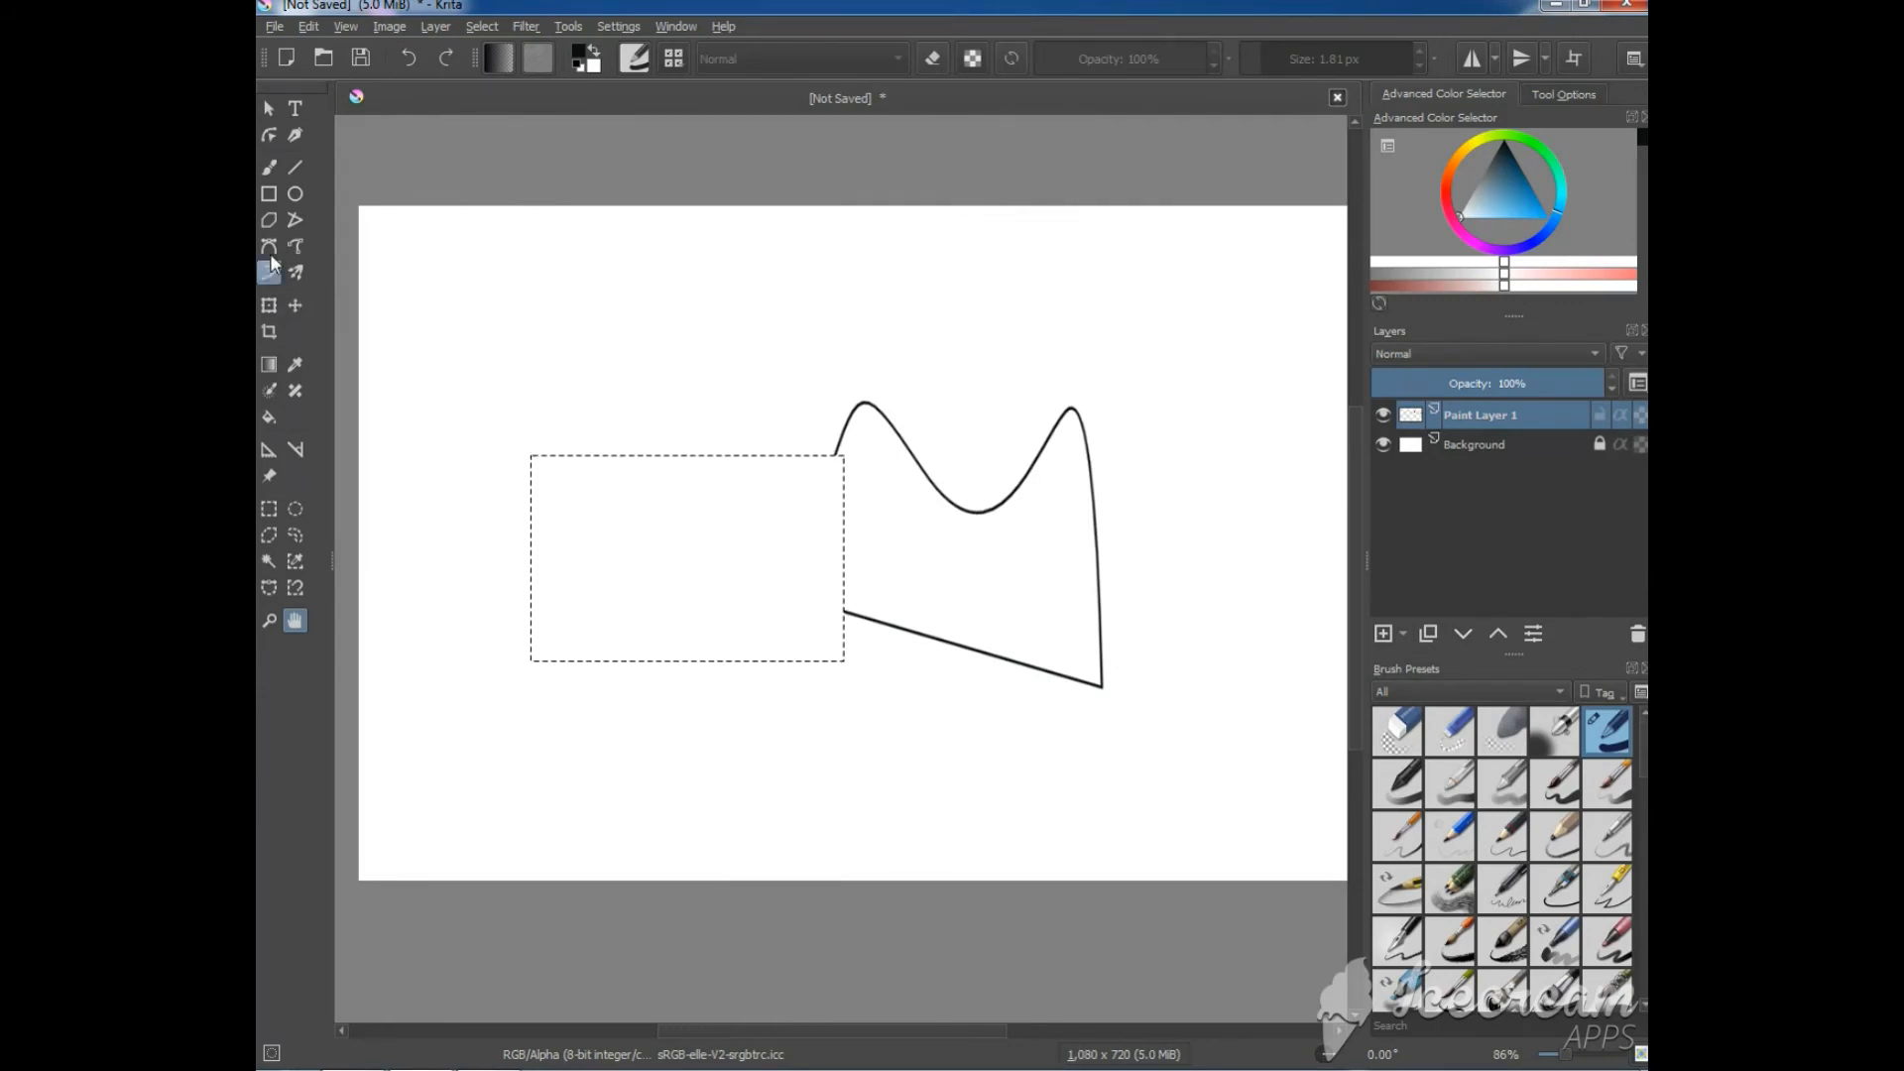
Clear the selection and draw three black lines: a thin freehand horizontal one, a thin straight diagonal one and a very thick straight one.
{"action": "left_click", "coordinate": [277, 175]}
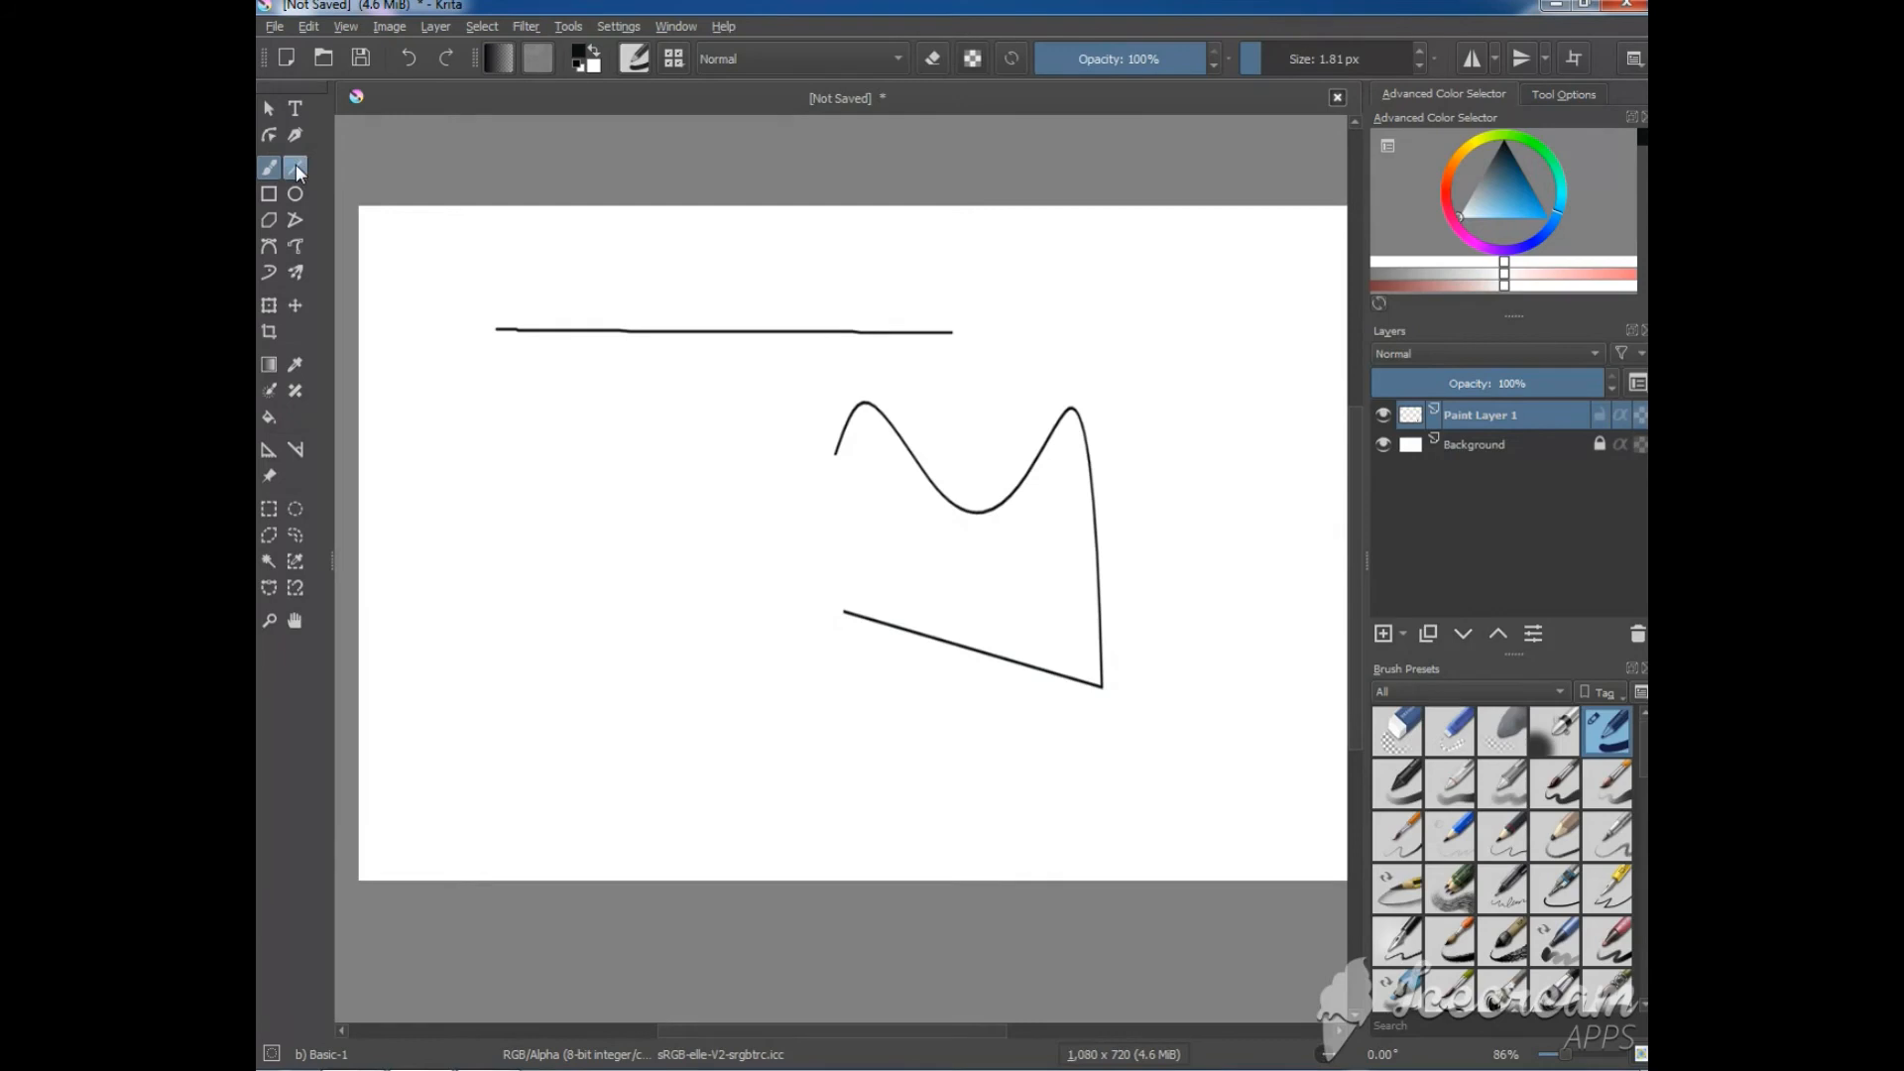
{"action": "mouse_move", "coordinate": [836, 457]}
{"action": "left_mouse_down"}
{"action": "mouse_move", "coordinate": [844, 825]}
{"action": "mouse_move", "coordinate": [1009, 541]}
{"action": "mouse_move", "coordinate": [1205, 790]}
{"action": "mouse_move", "coordinate": [1214, 778]}
{"action": "left_mouse_up"}
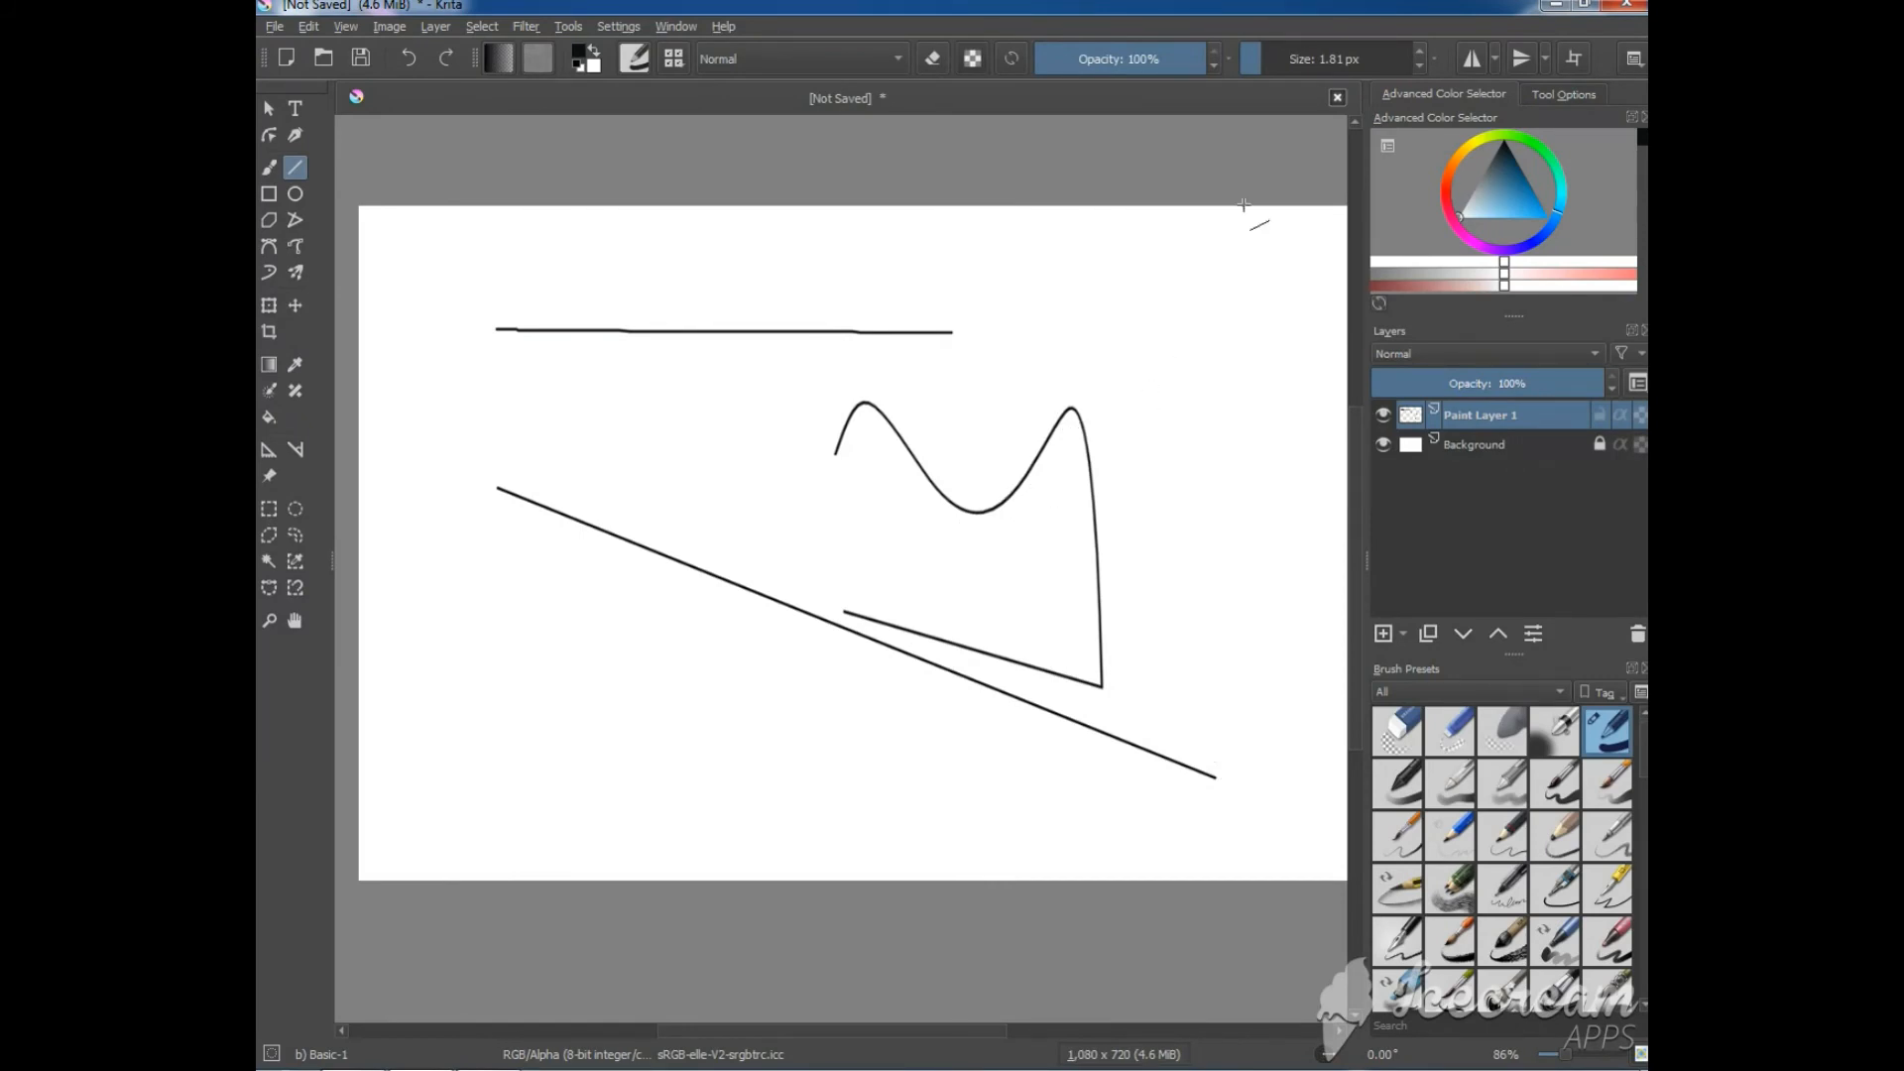
{"action": "mouse_move", "coordinate": [1268, 59]}
{"action": "left_mouse_down"}
{"action": "mouse_move", "coordinate": [1354, 58]}
{"action": "mouse_move", "coordinate": [1325, 59]}
{"action": "left_mouse_up"}
{"action": "left_click_drag", "start_coordinate": [603, 418], "coordinate": [1043, 408]}
Set the brush size to 1.30 px and paint a bright blue freehand stroke beneath the diagonal line.
{"action": "left_click_drag", "start_coordinate": [1330, 59], "coordinate": [1250, 63]}
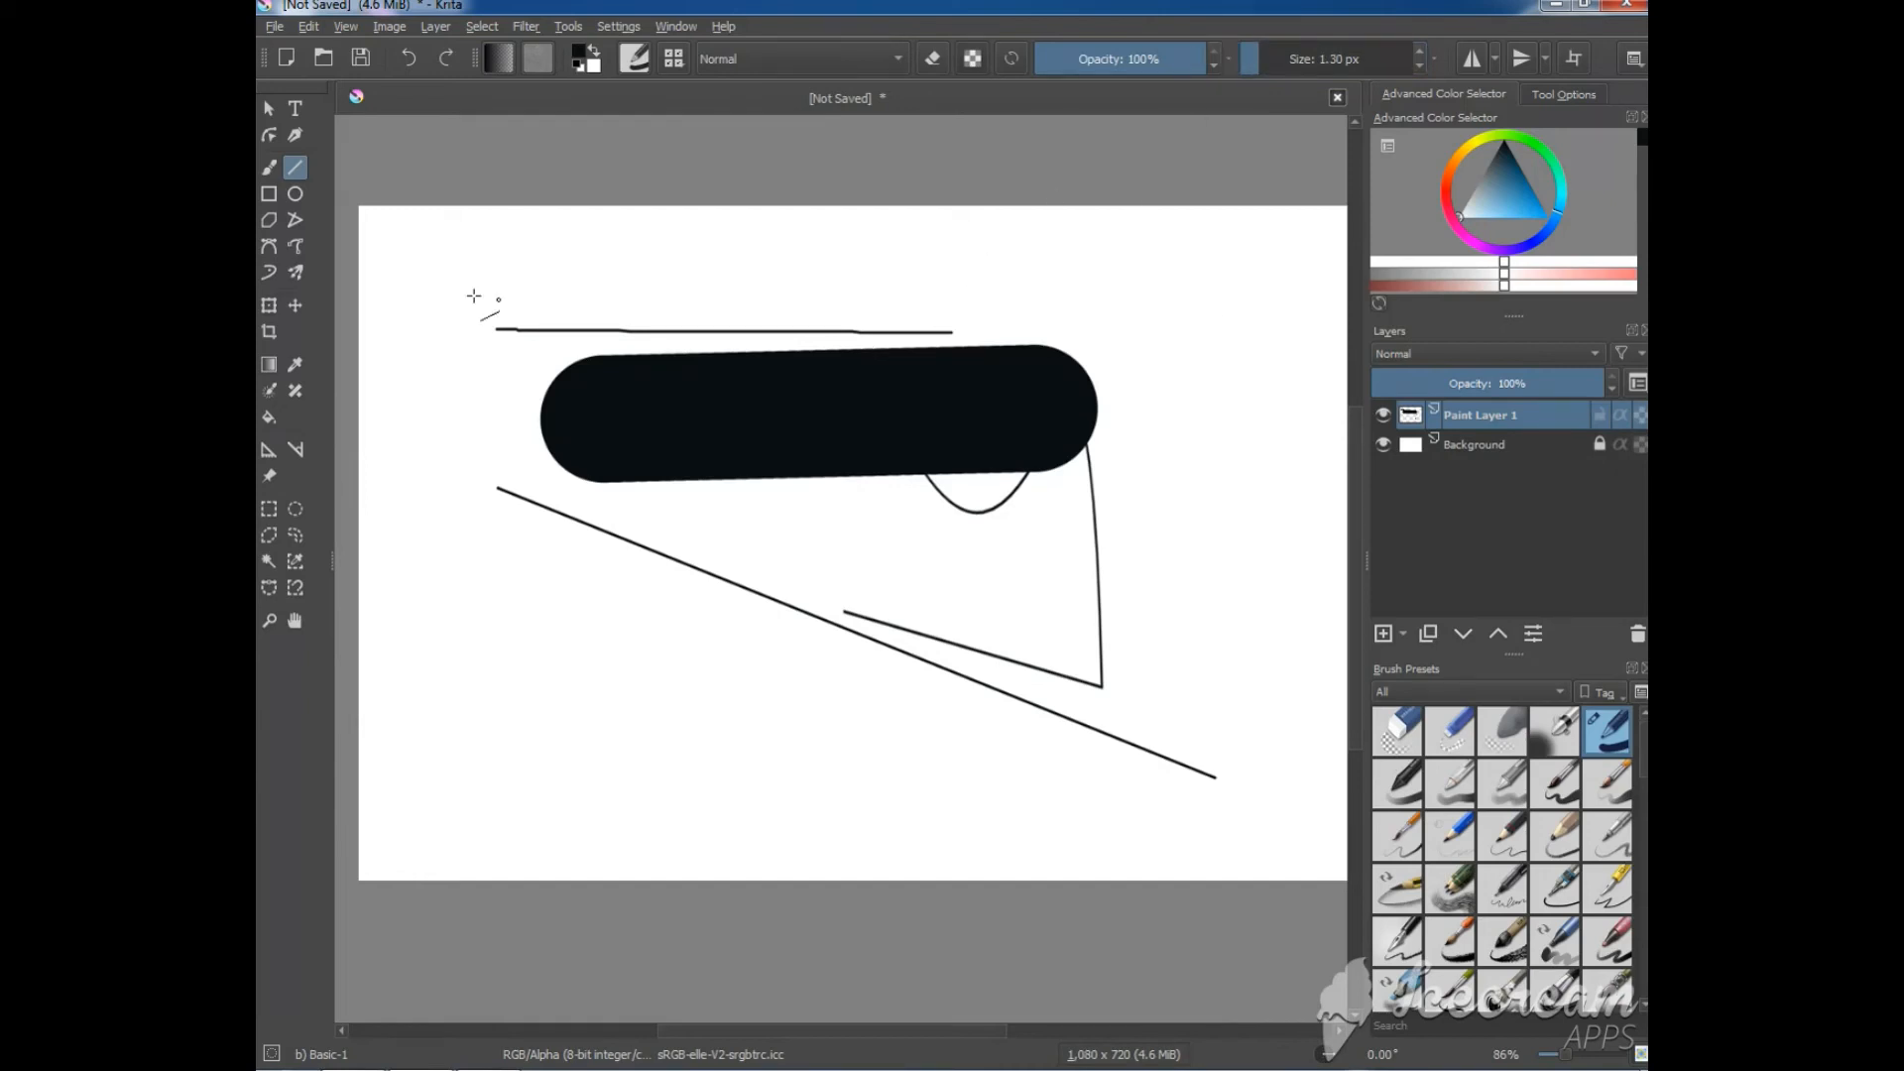
{"action": "left_click", "coordinate": [272, 166]}
{"action": "left_click", "coordinate": [1515, 176]}
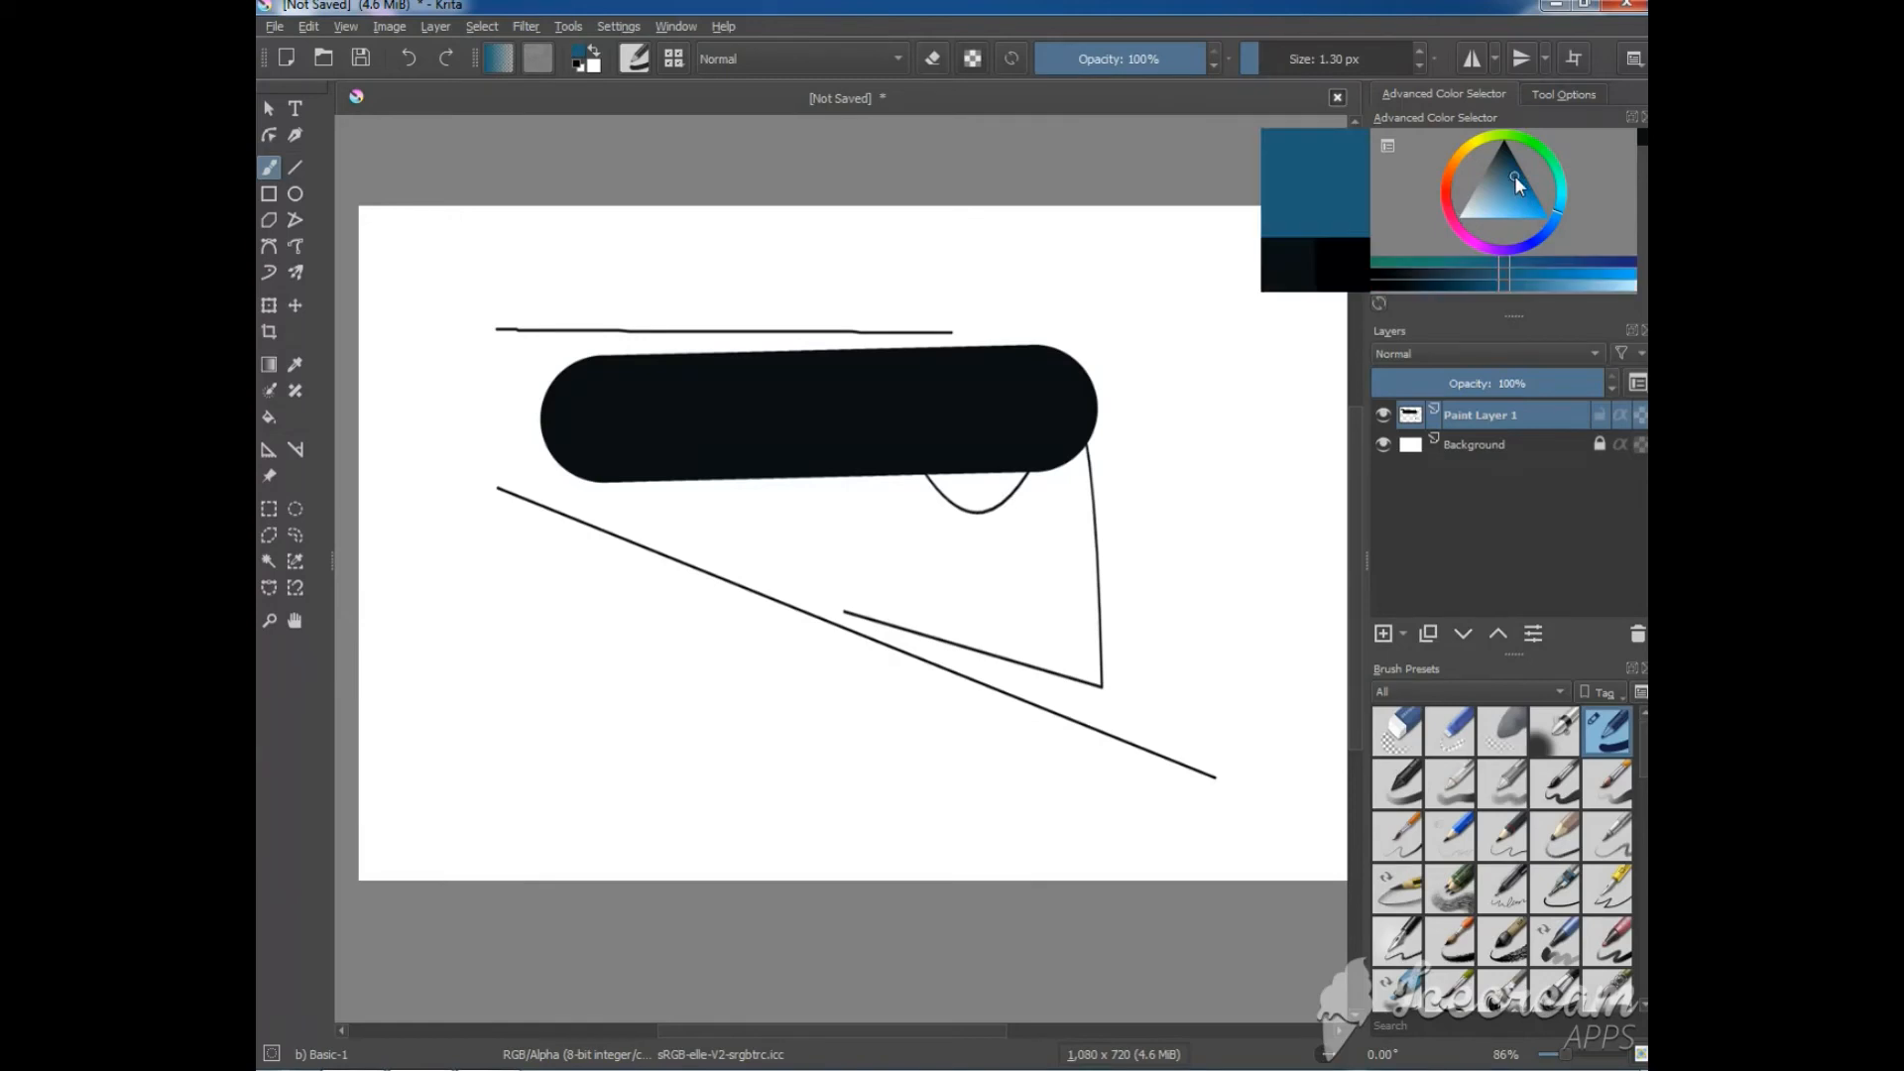
{"action": "left_click", "coordinate": [1406, 276]}
{"action": "left_click", "coordinate": [1630, 275]}
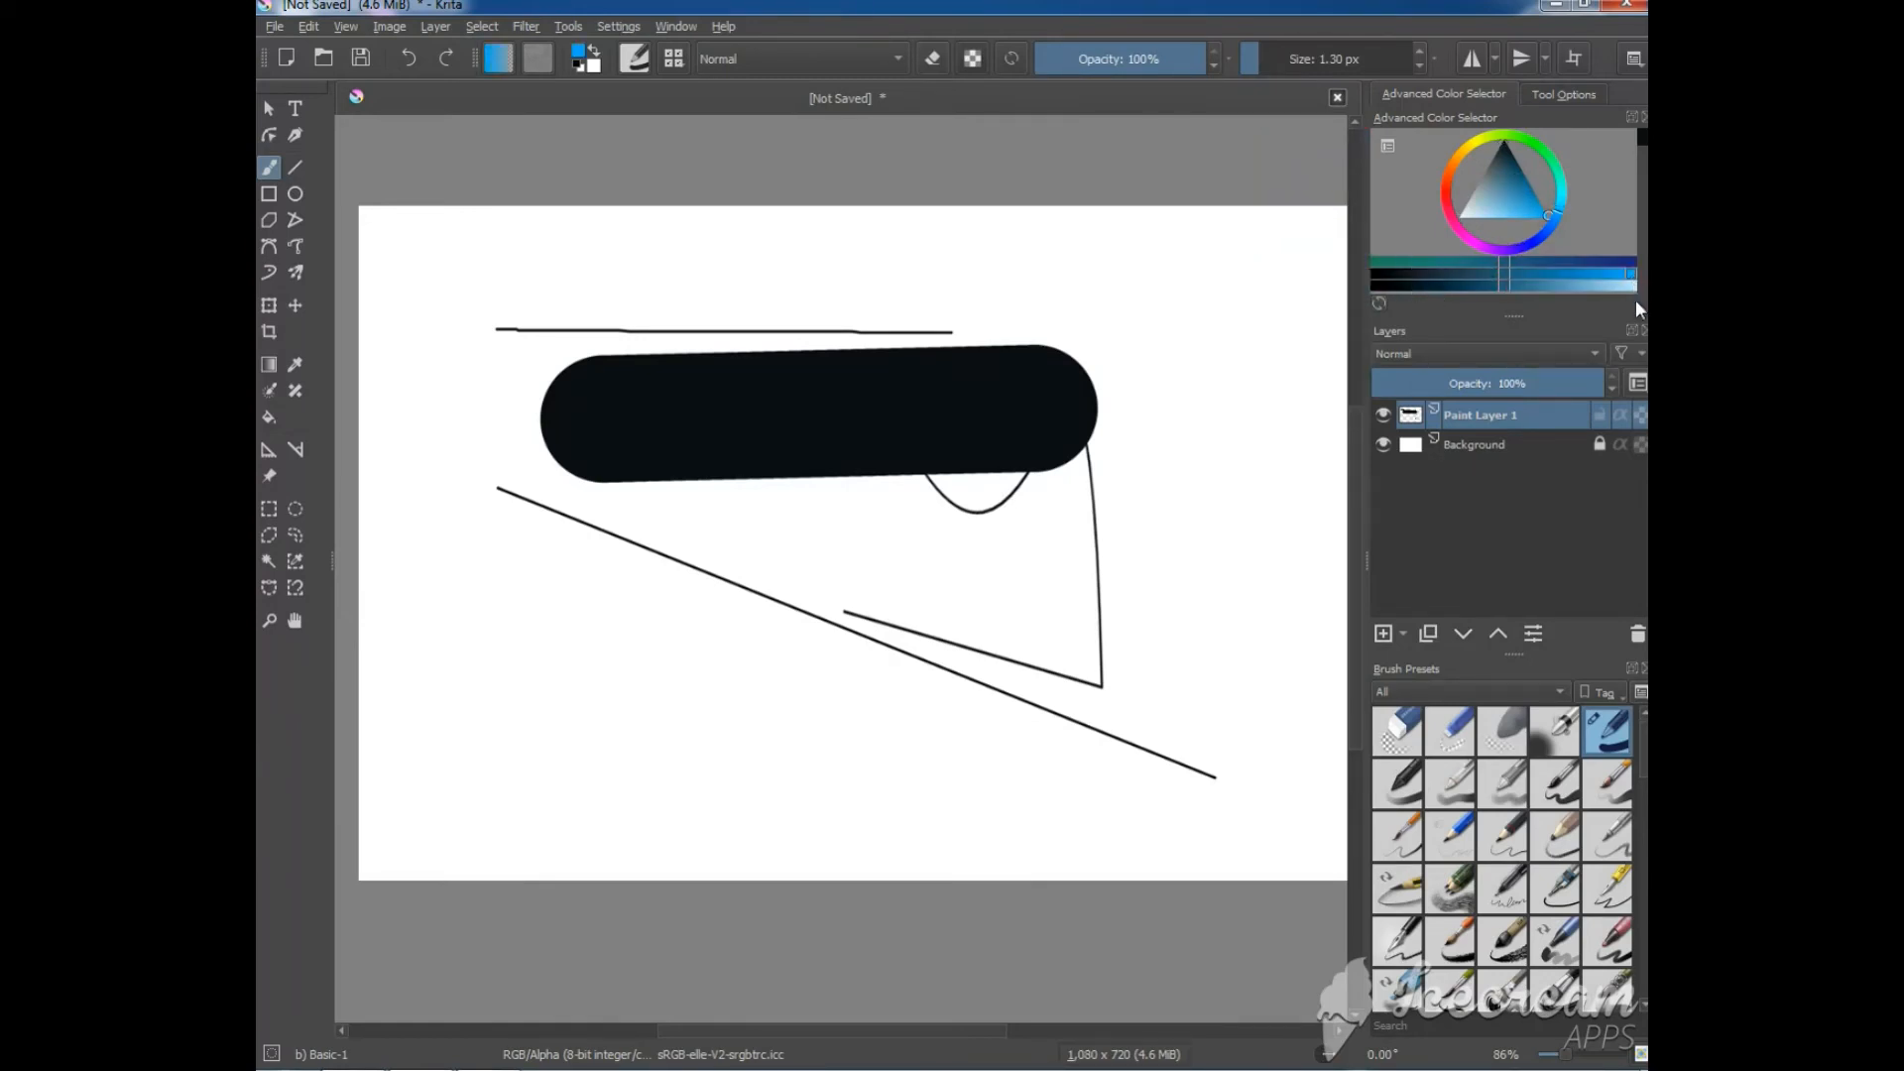
{"action": "left_click_drag", "start_coordinate": [500, 681], "coordinate": [832, 712]}
Change the brush color to bright pink.
{"action": "left_click", "coordinate": [1611, 280]}
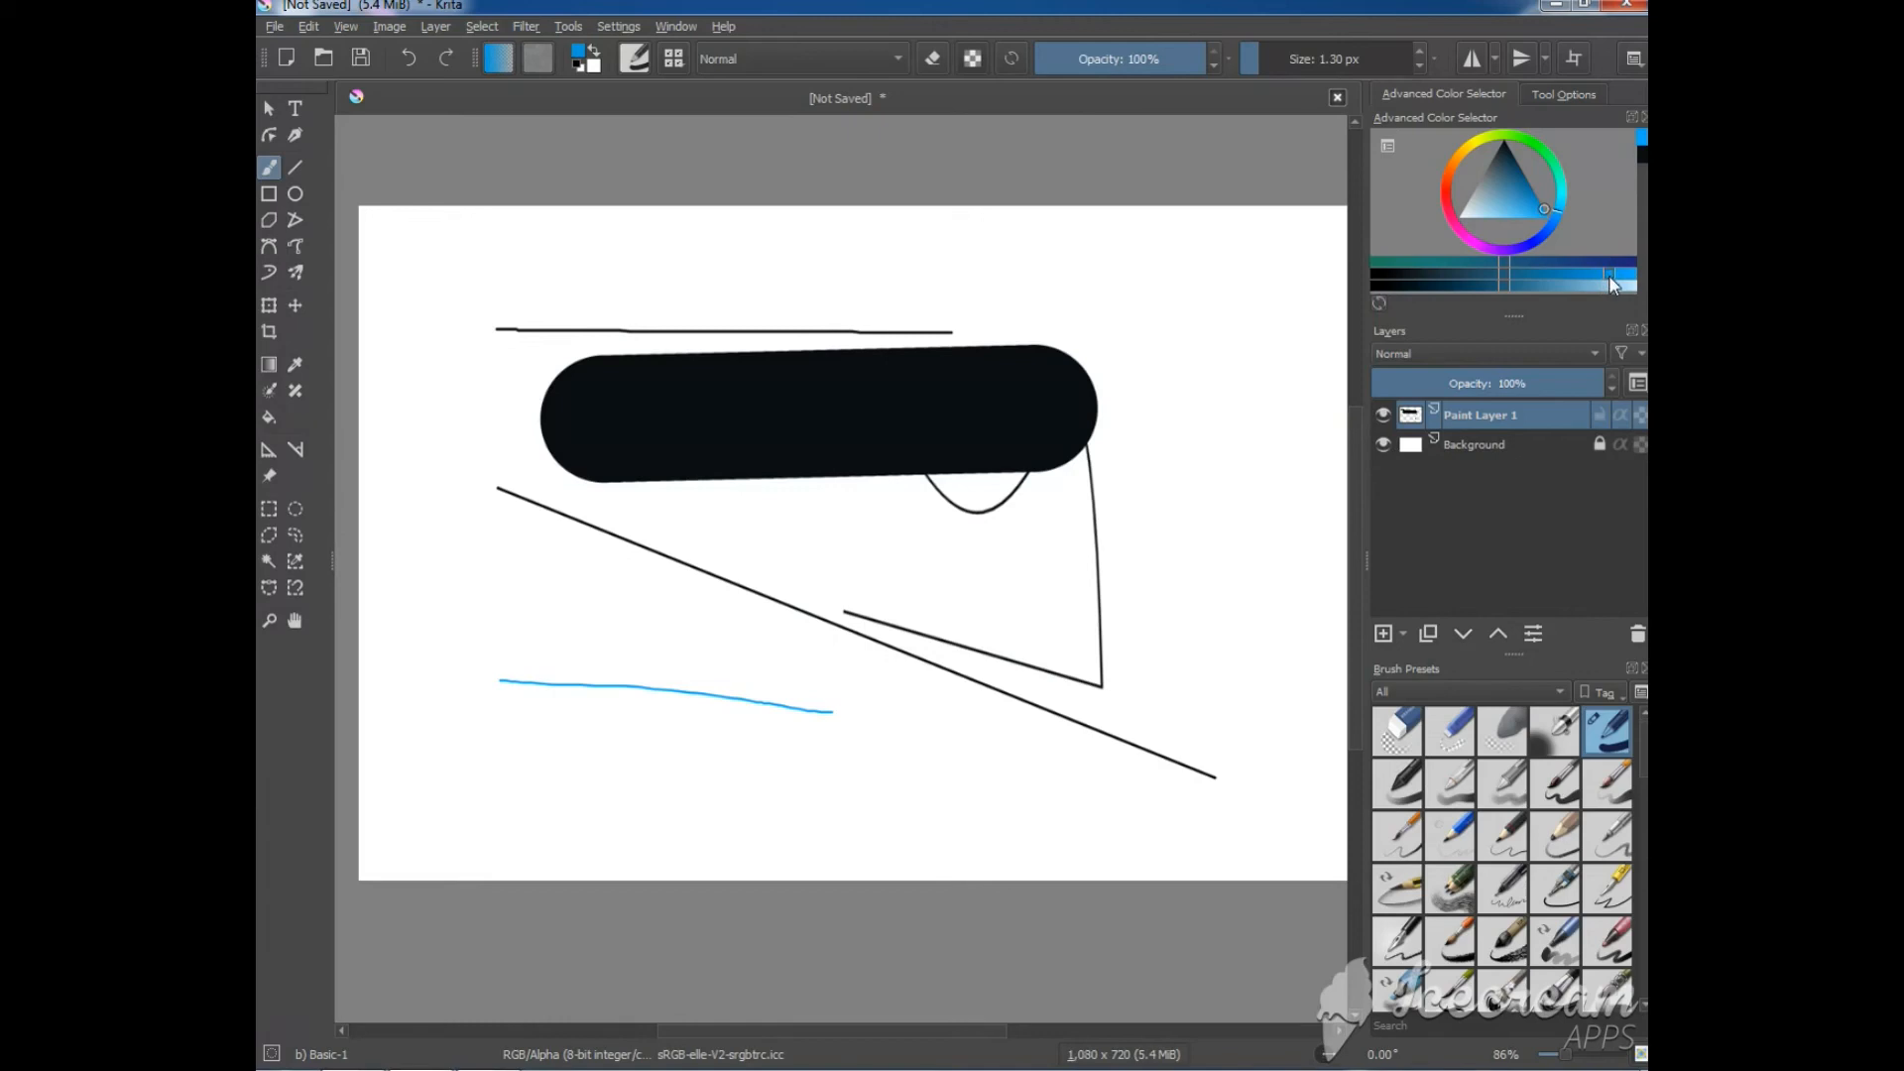
{"action": "left_click", "coordinate": [1467, 236]}
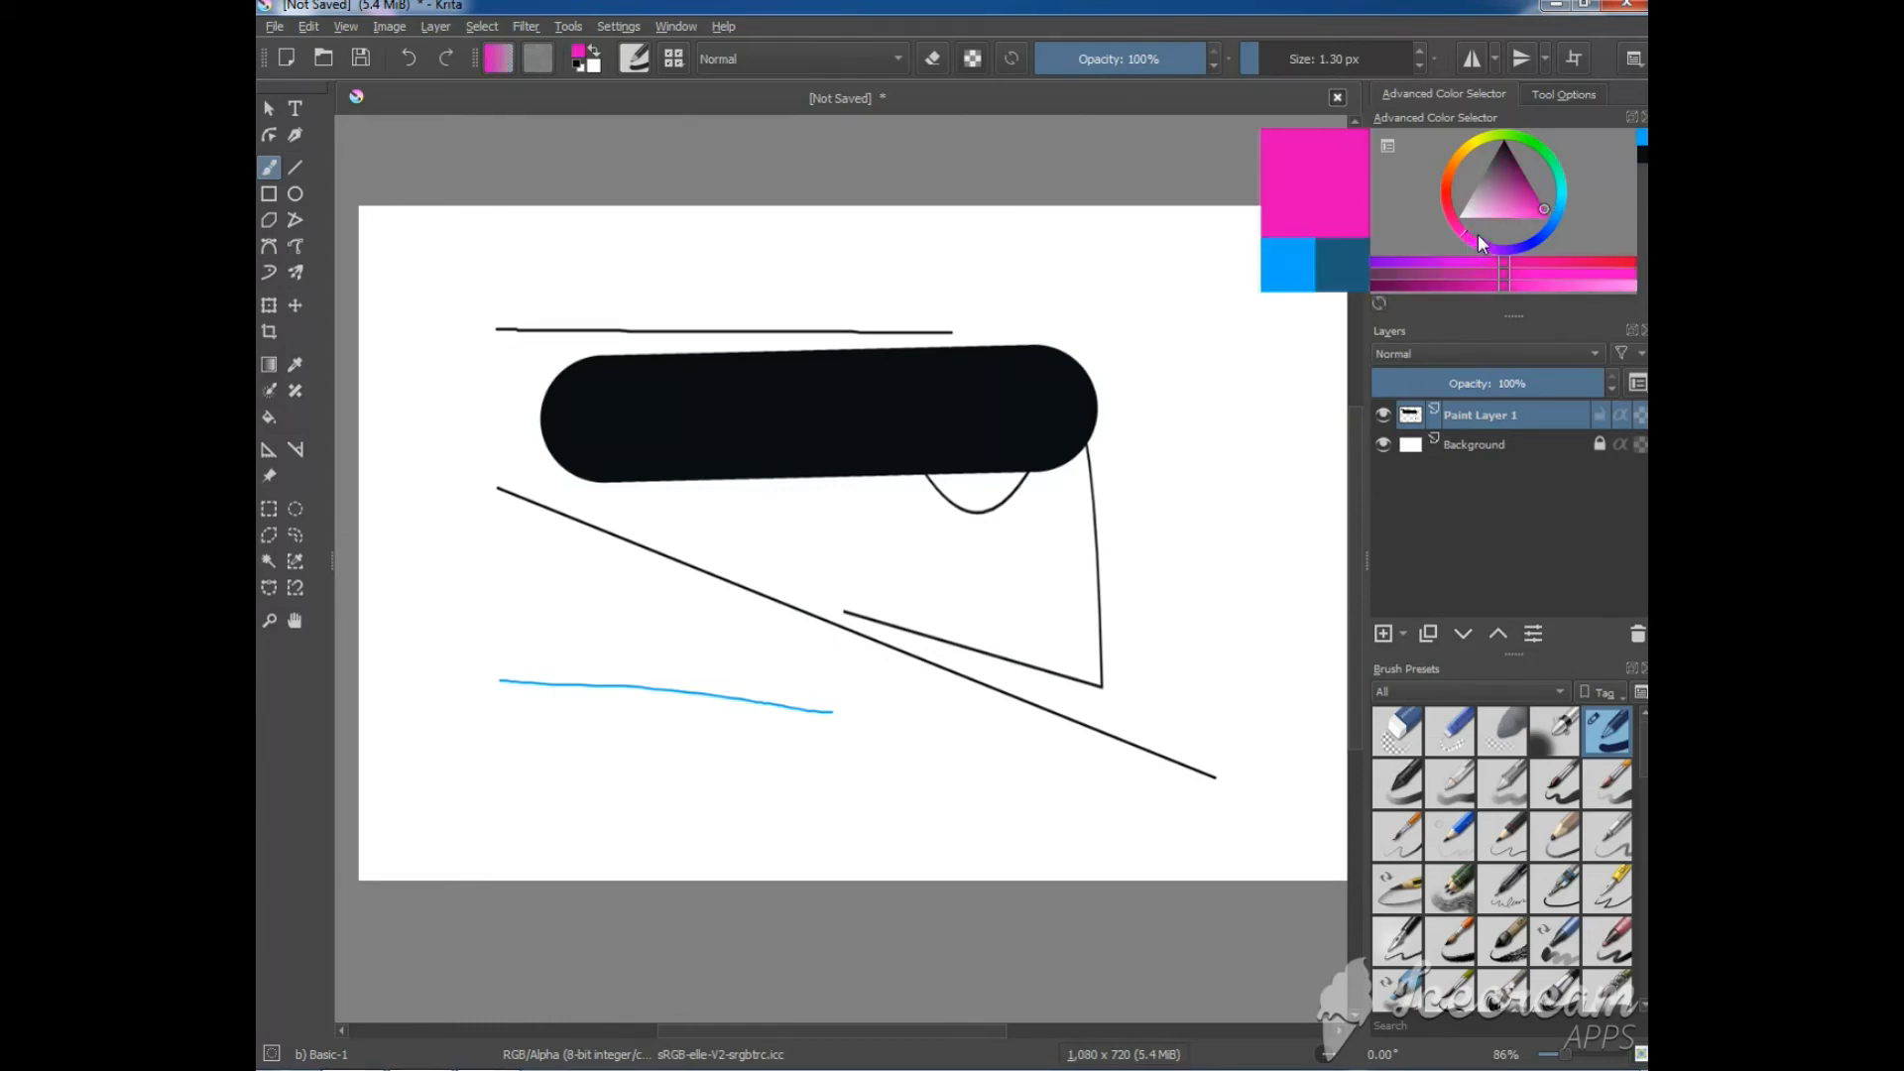
{"action": "left_click", "coordinate": [1552, 282]}
{"action": "left_click", "coordinate": [1600, 276]}
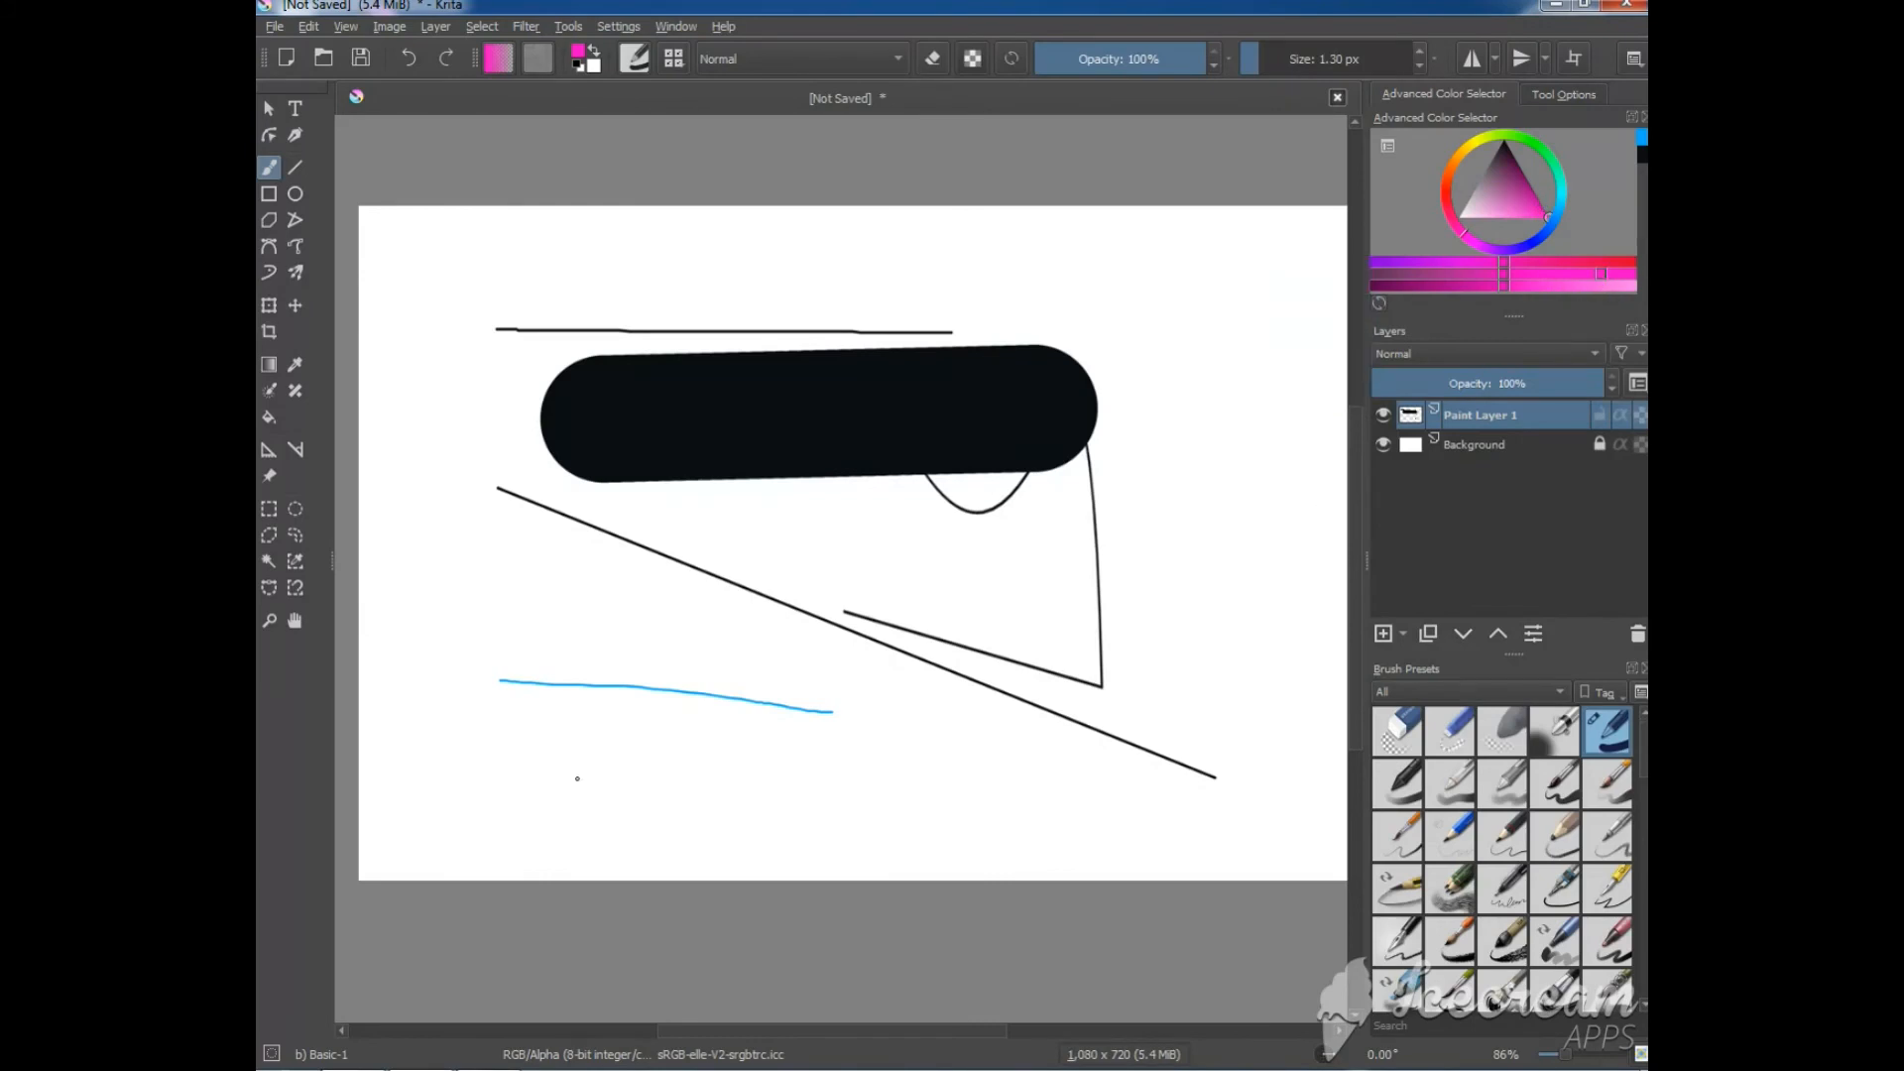
Paint a thin bright pink freehand stroke, roughly horizontal, beneath the blue stroke.
{"action": "left_click_drag", "start_coordinate": [477, 741], "coordinate": [927, 766]}
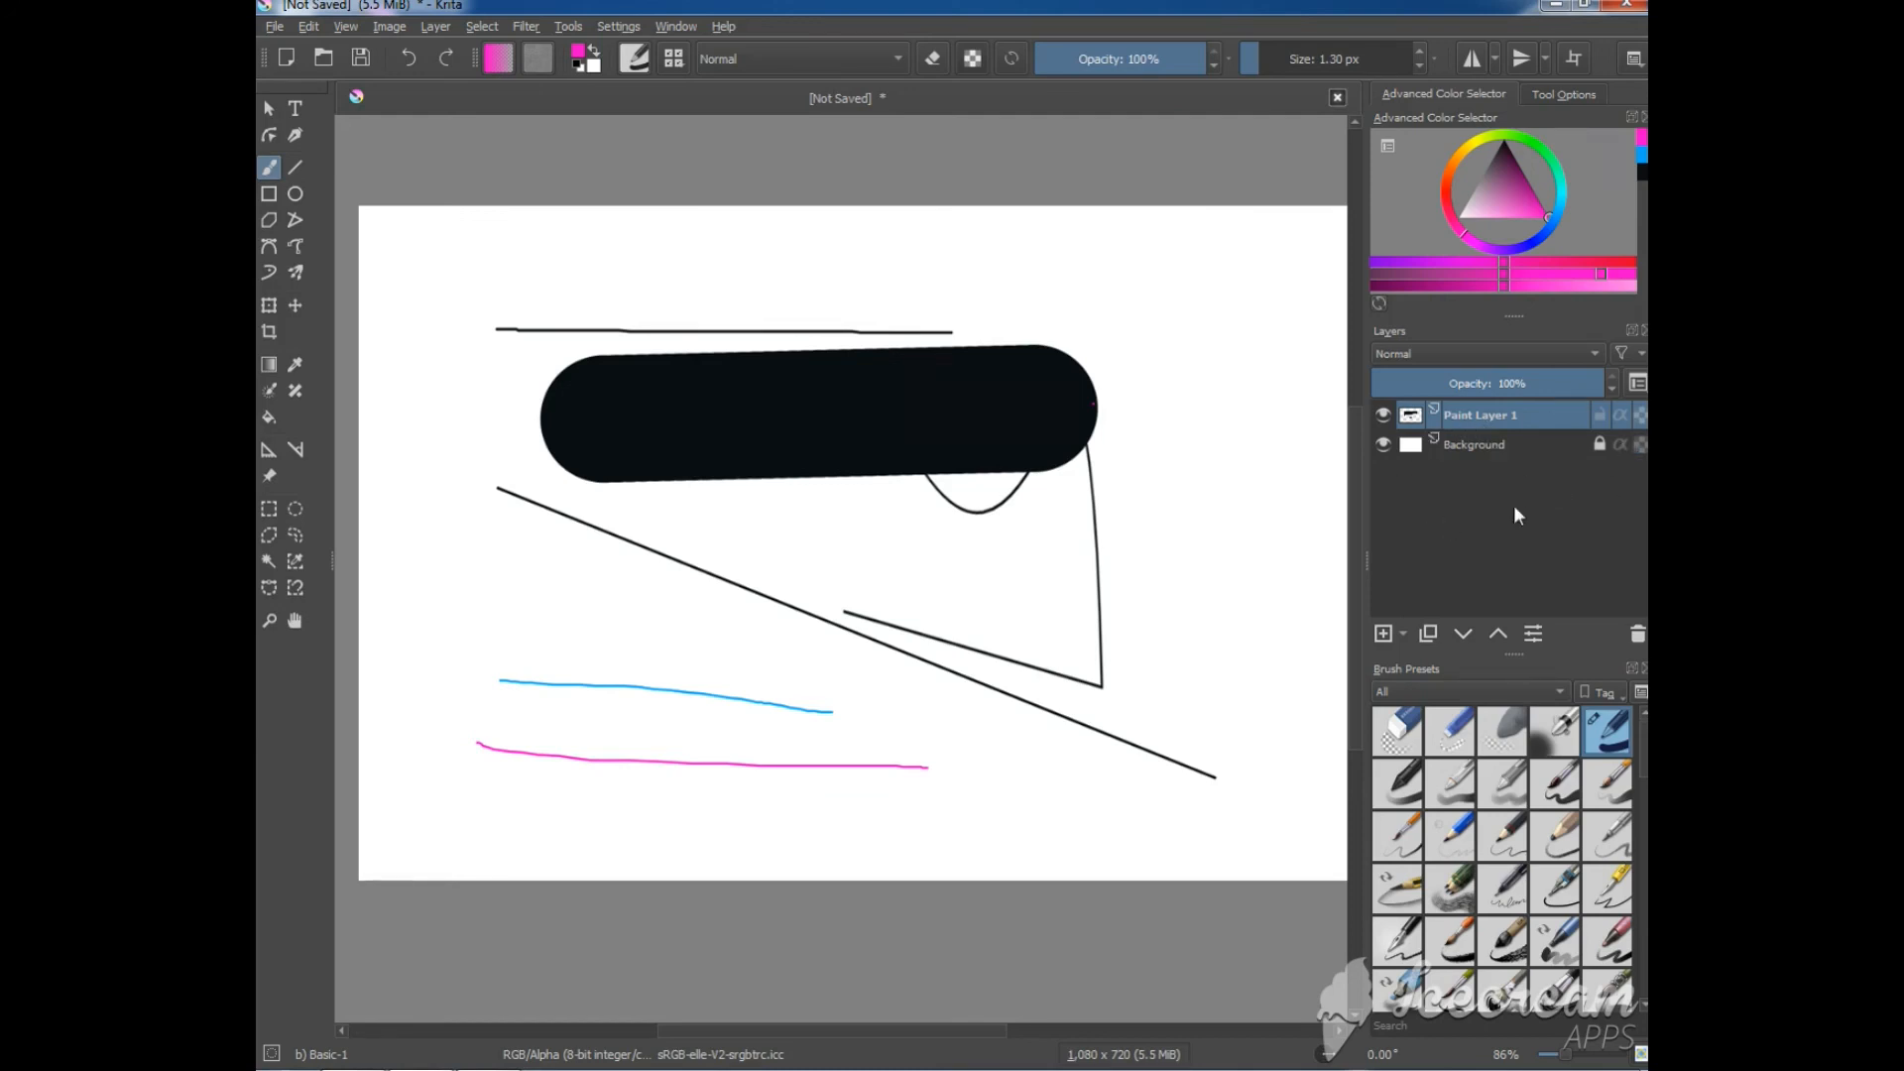
Switch the interface to the Animation workspace without saving a new window layout.
{"action": "left_click", "coordinate": [1633, 62]}
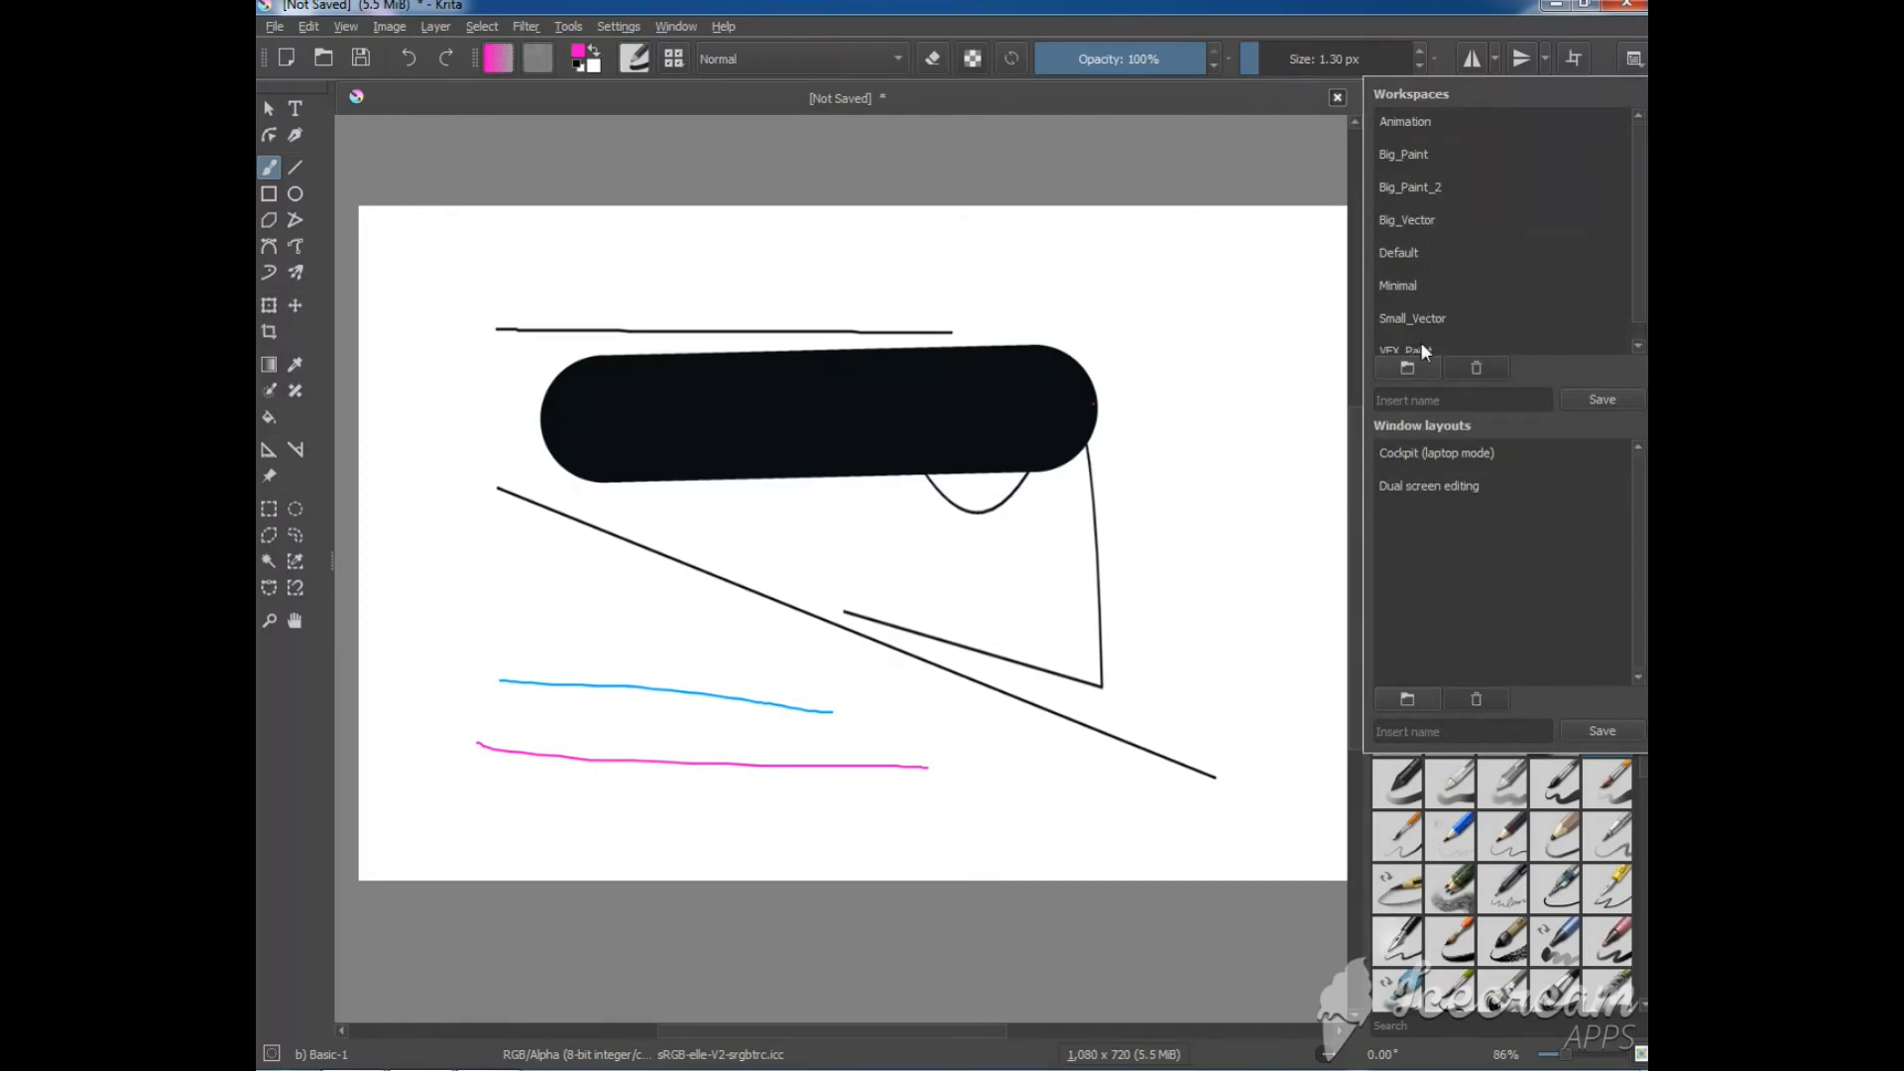
{"action": "left_click", "coordinate": [1425, 122]}
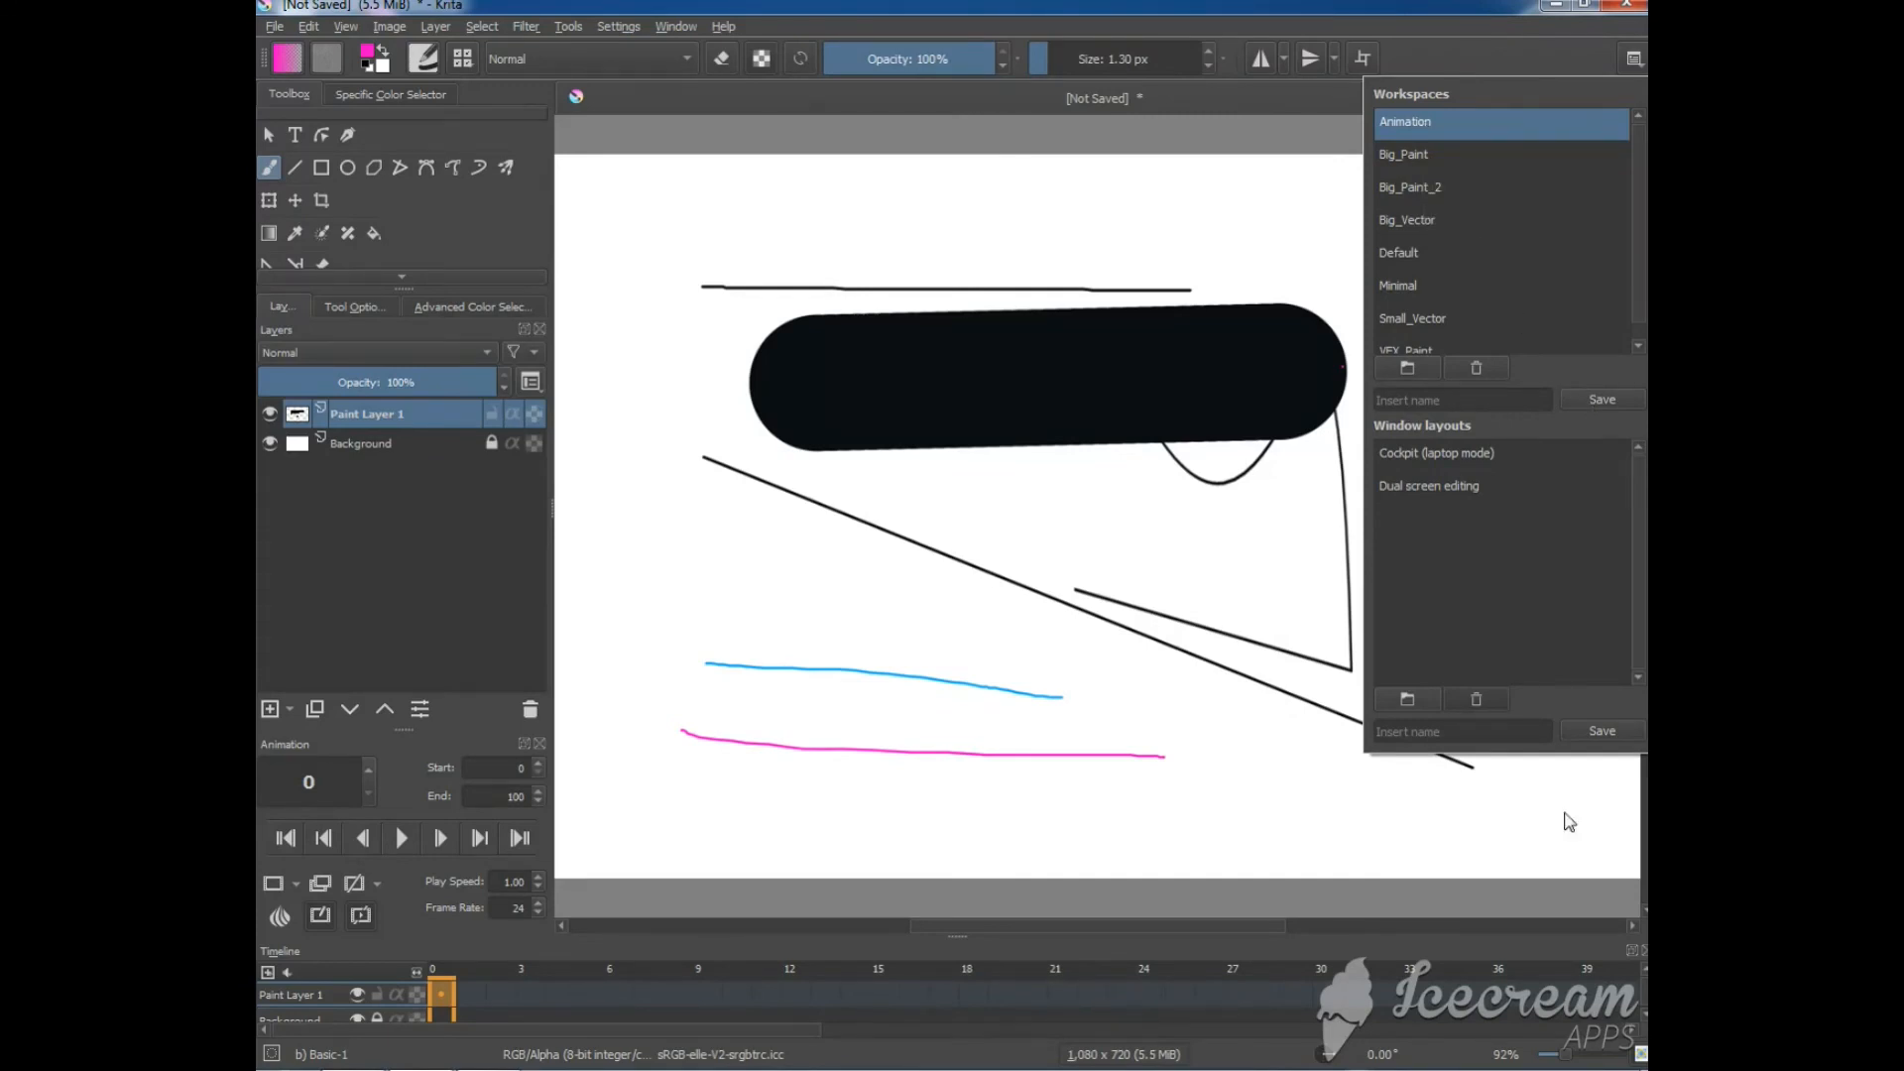
{"action": "left_click", "coordinate": [1602, 730]}
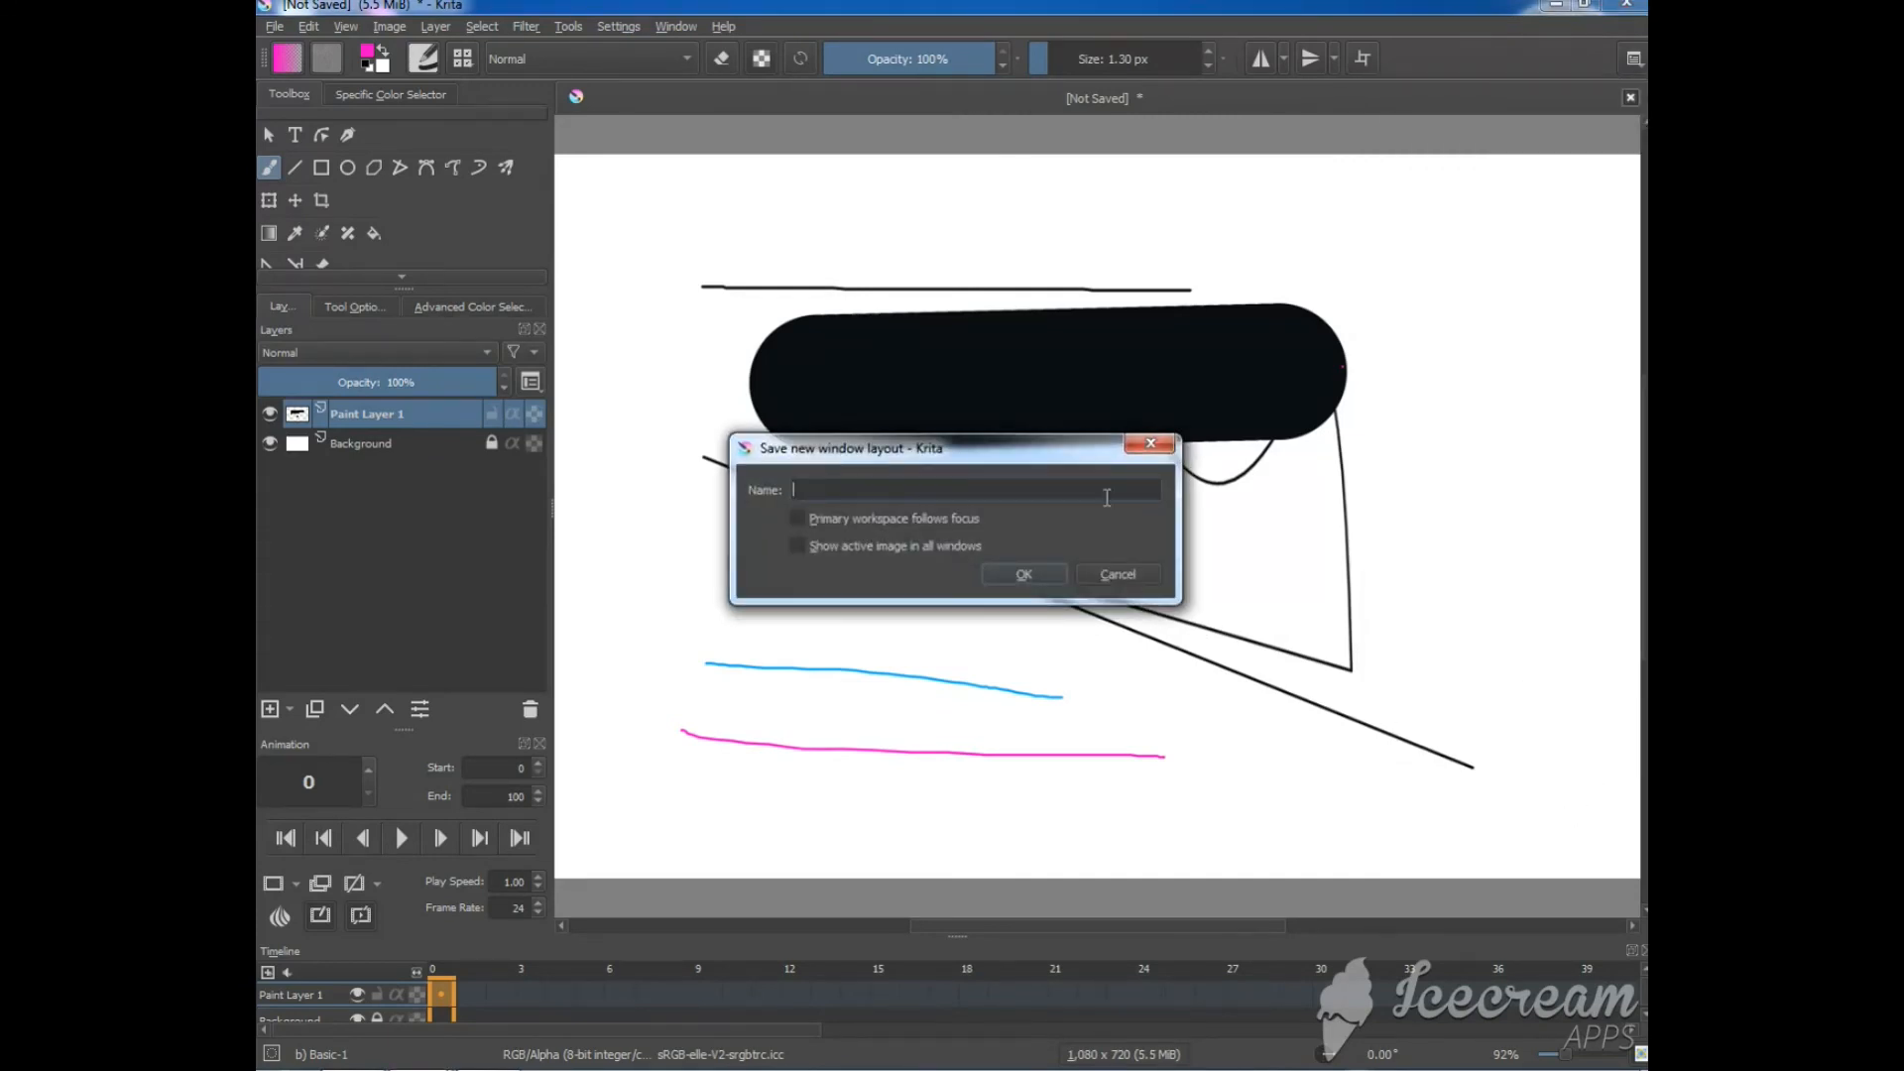
{"action": "left_click", "coordinate": [1150, 443]}
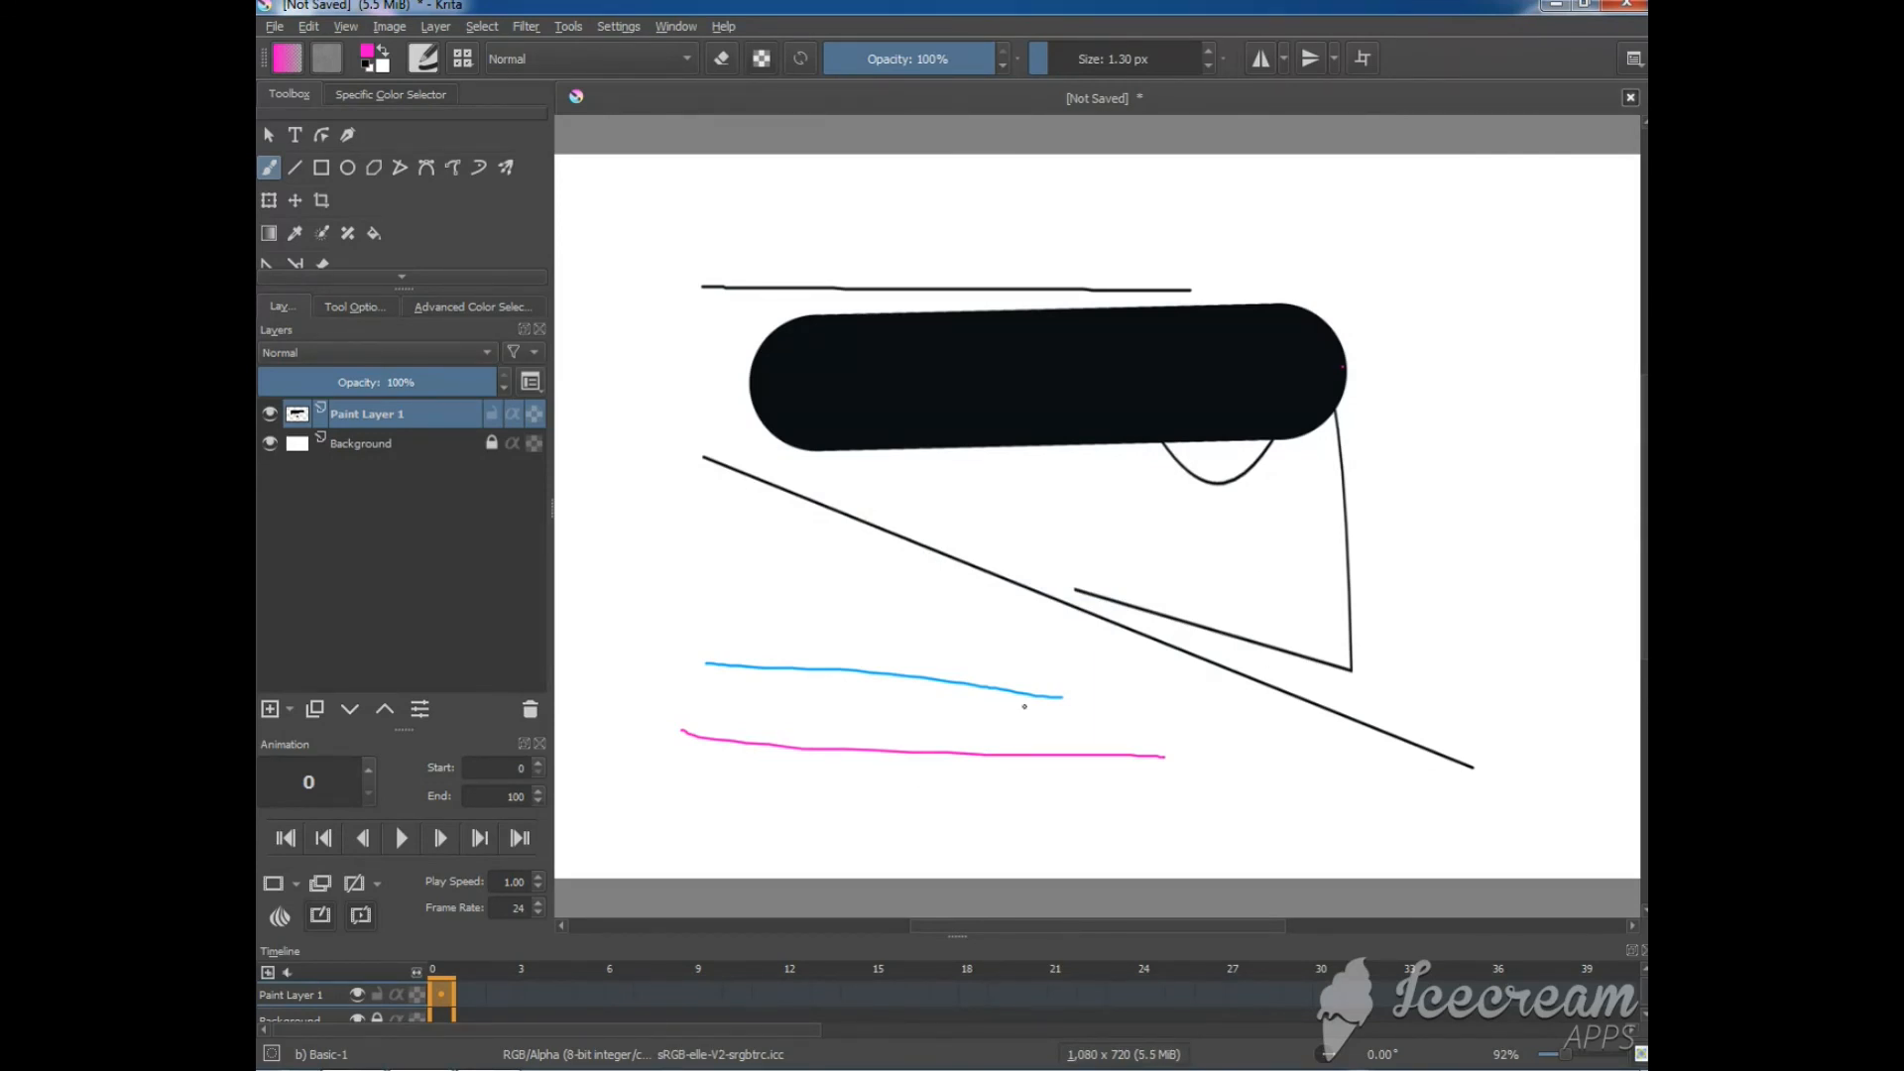
Enlarge the timeline and the toolbox to fit all their rows, ending with the layer list displayed after viewing the color selector and tool options.
{"action": "left_click_drag", "start_coordinate": [961, 937], "coordinate": [954, 829]}
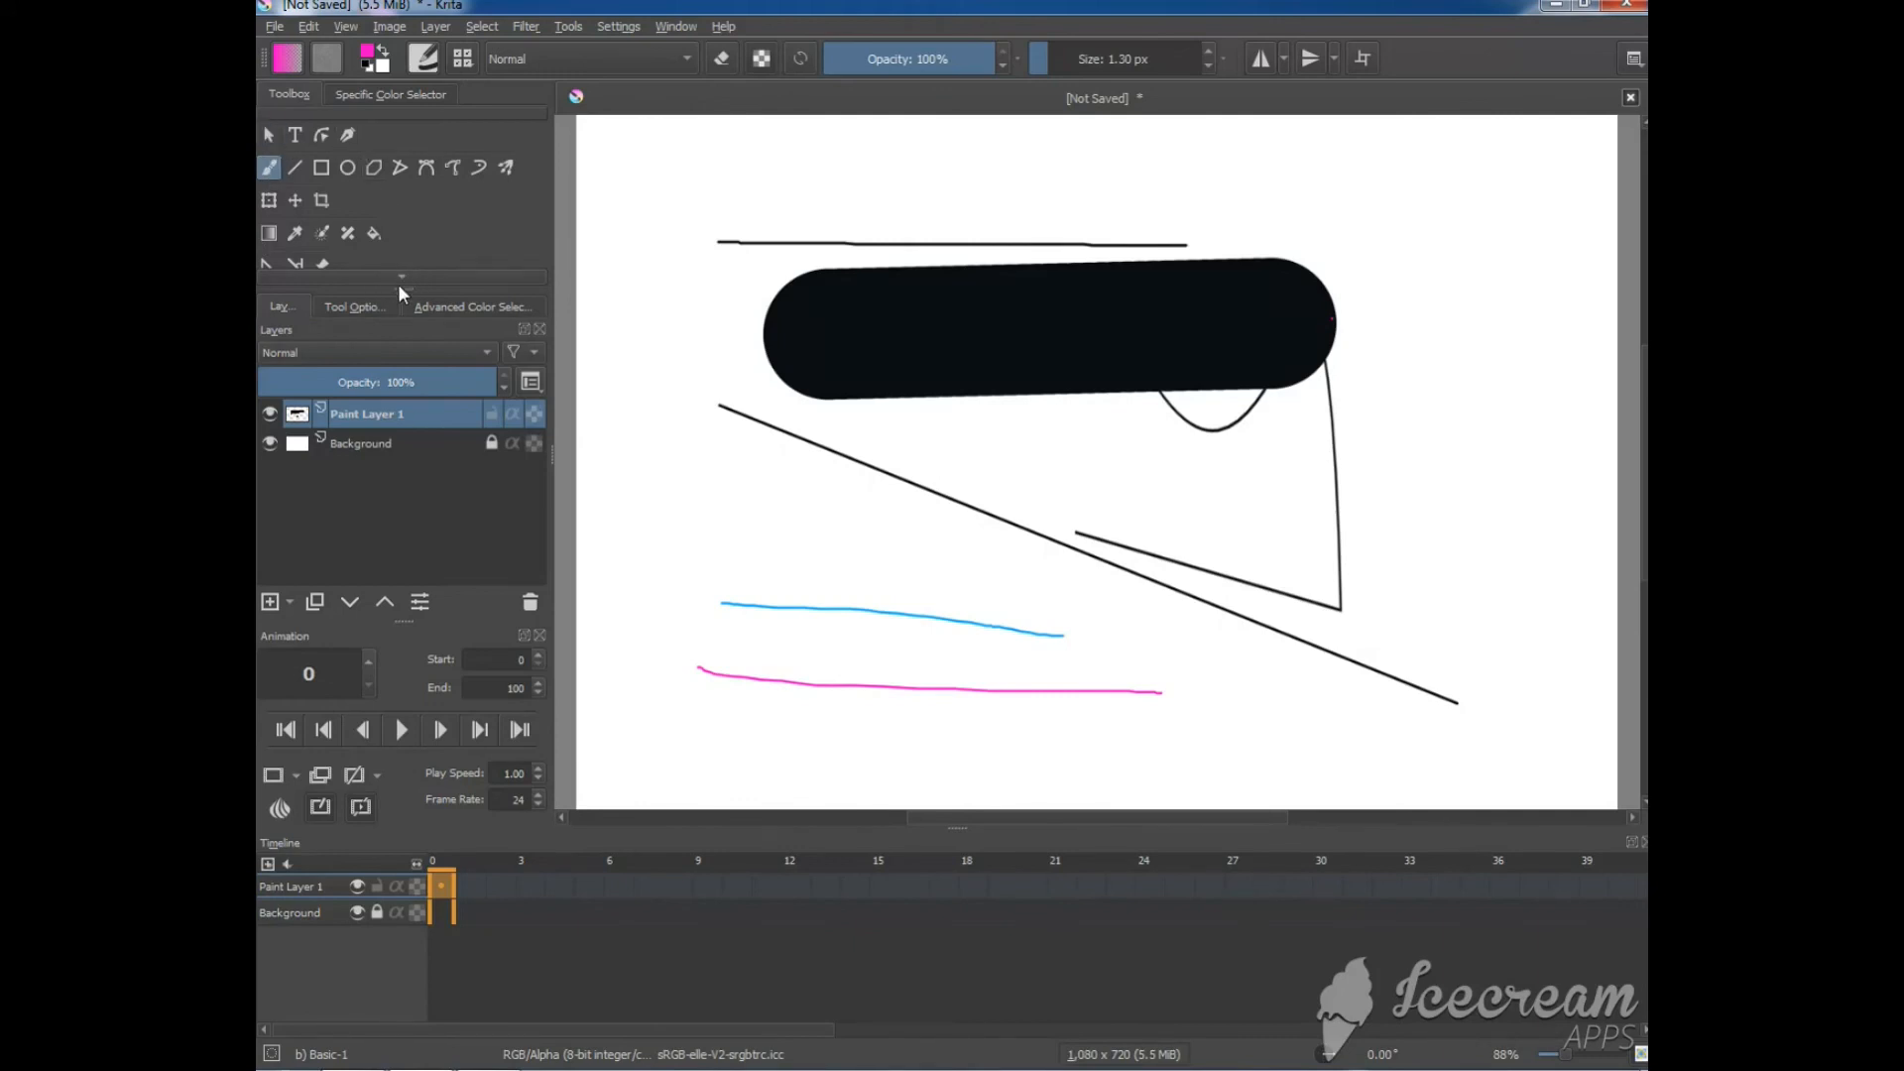
{"action": "left_click", "coordinate": [471, 307]}
{"action": "left_click_drag", "start_coordinate": [400, 279], "coordinate": [396, 337]}
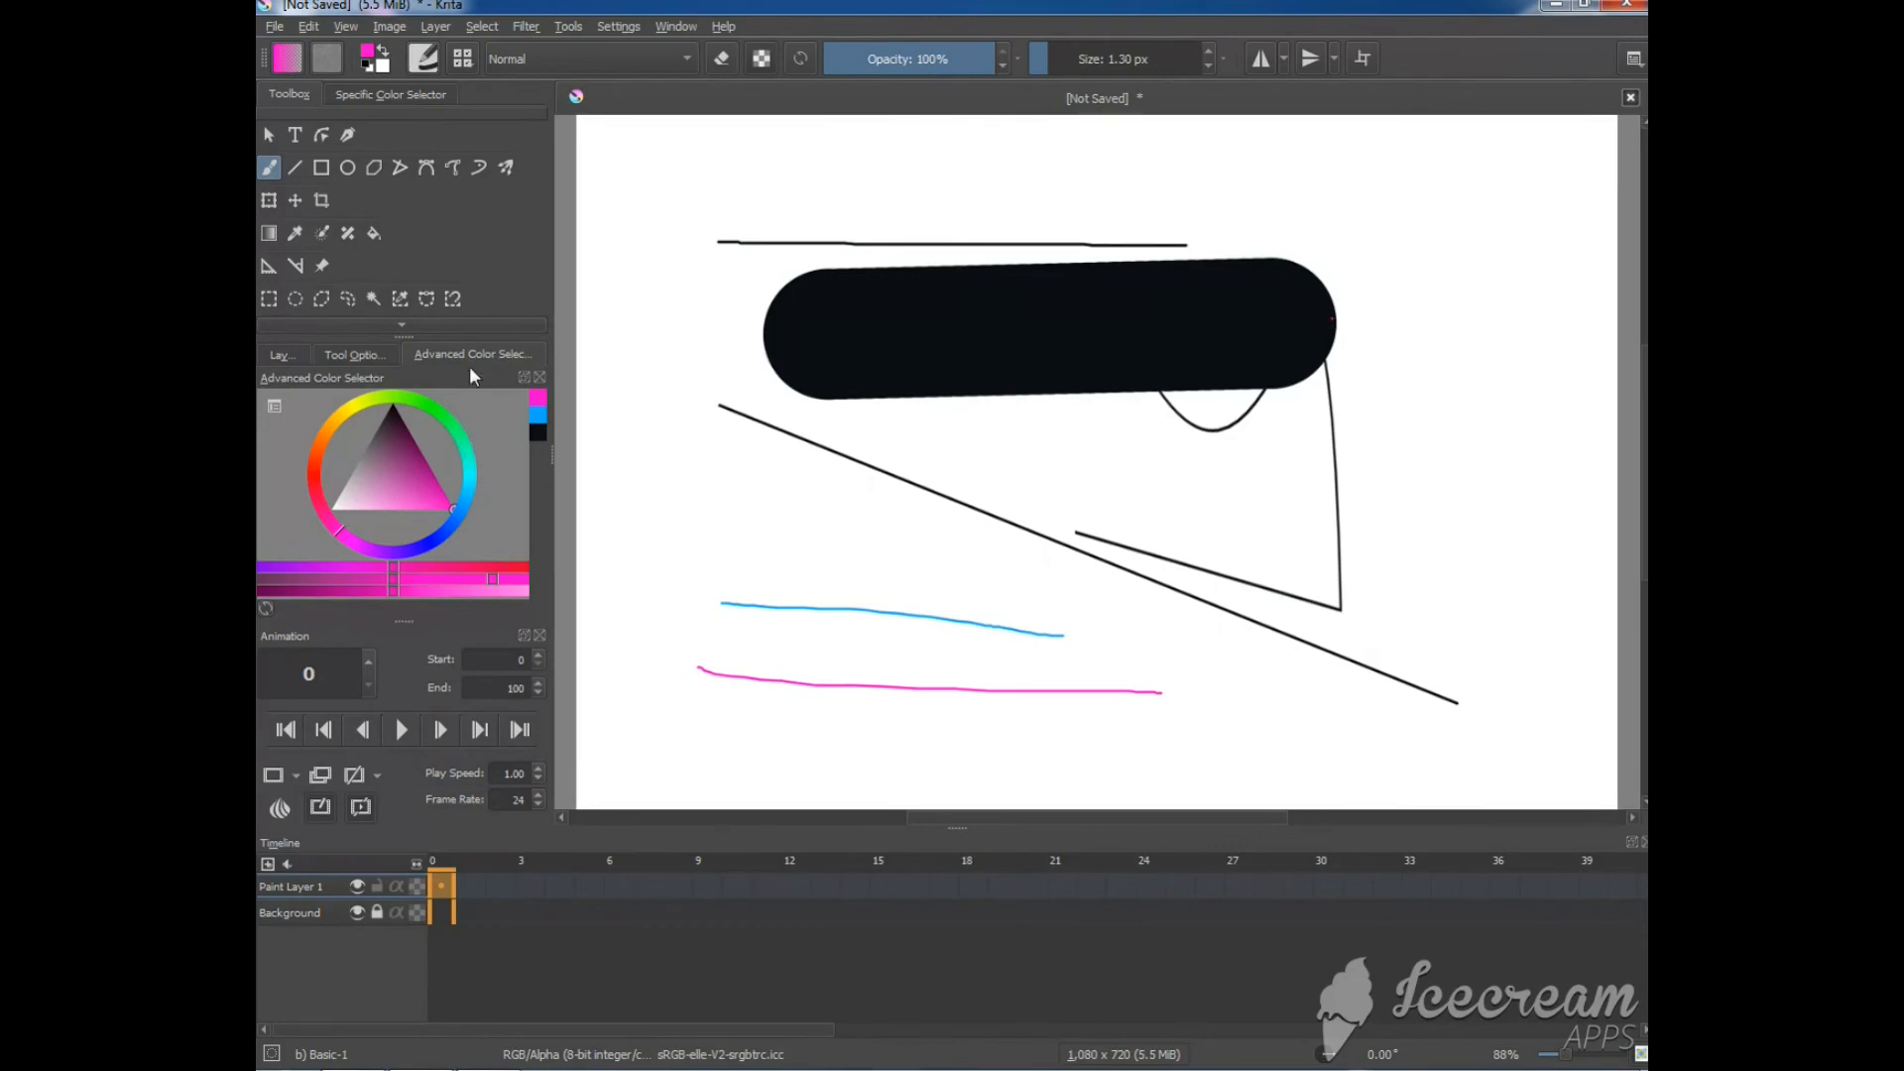
{"action": "left_click", "coordinate": [337, 355]}
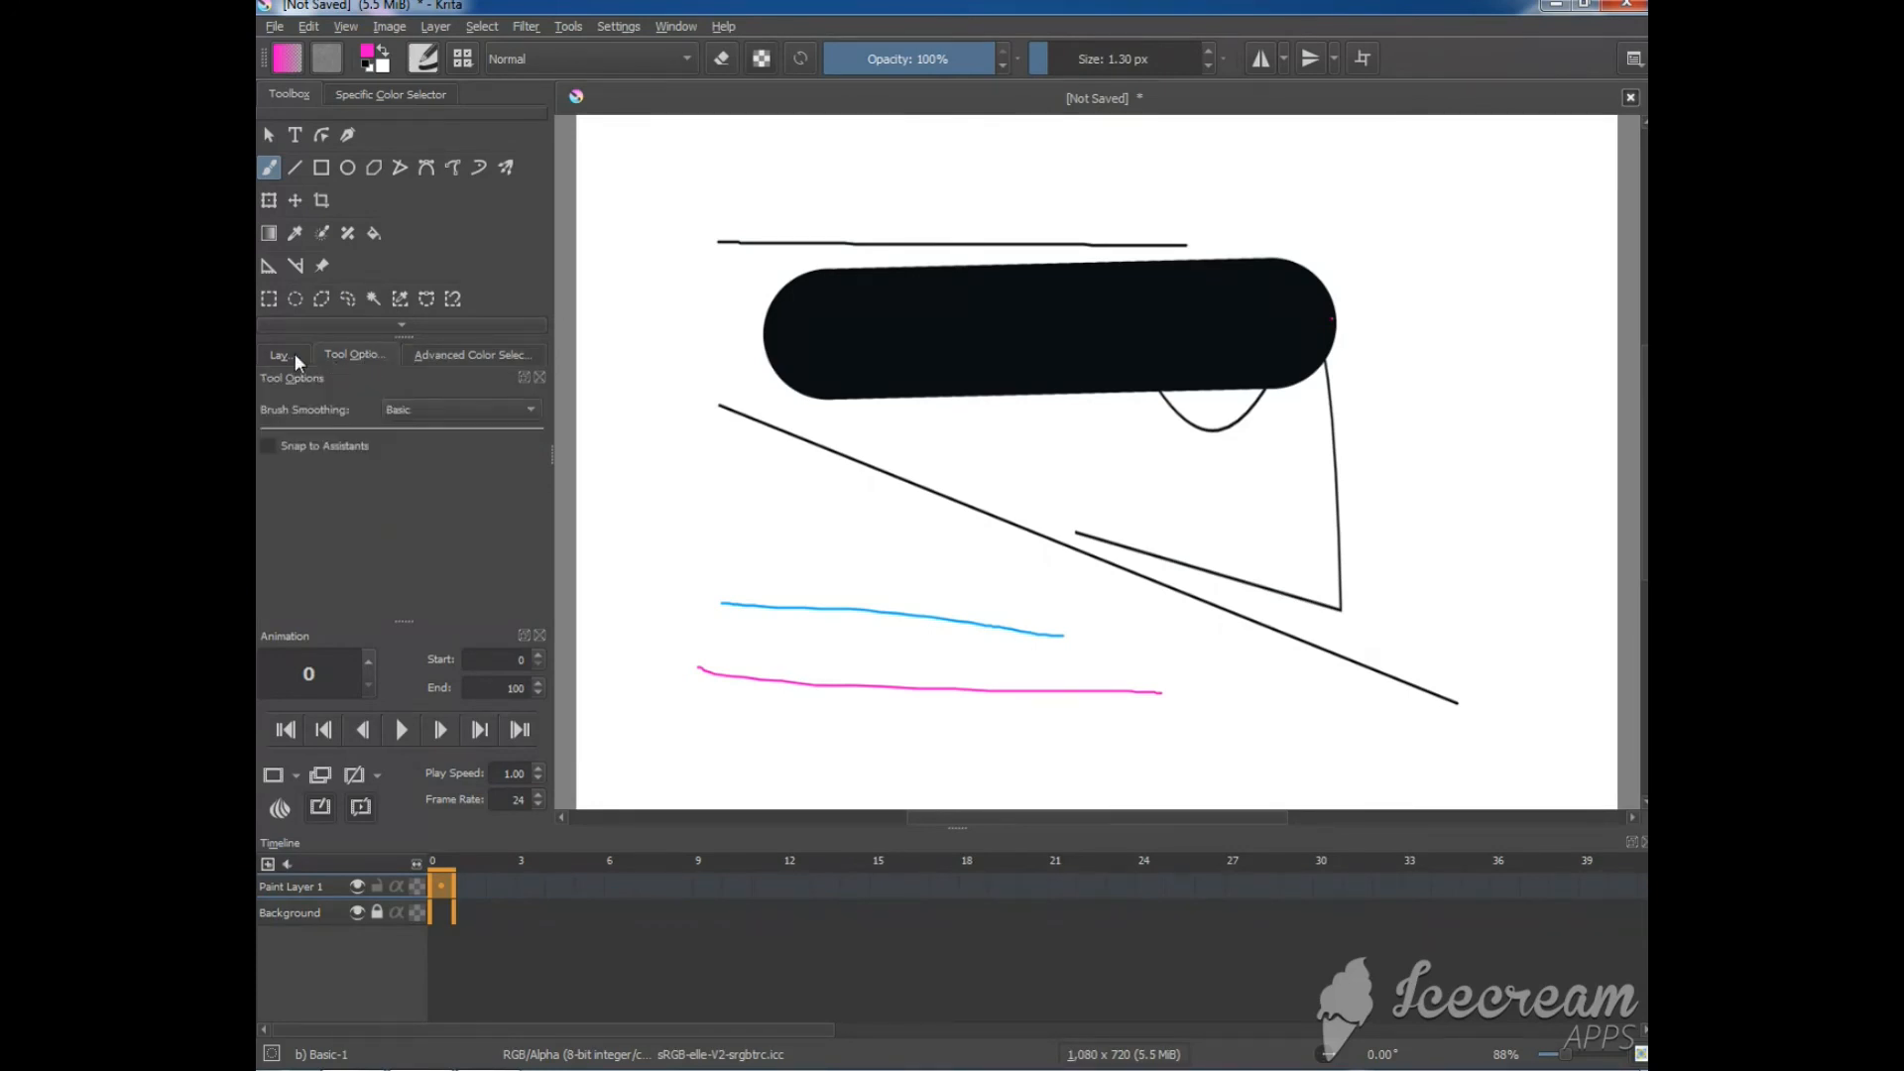
{"action": "left_click", "coordinate": [294, 353]}
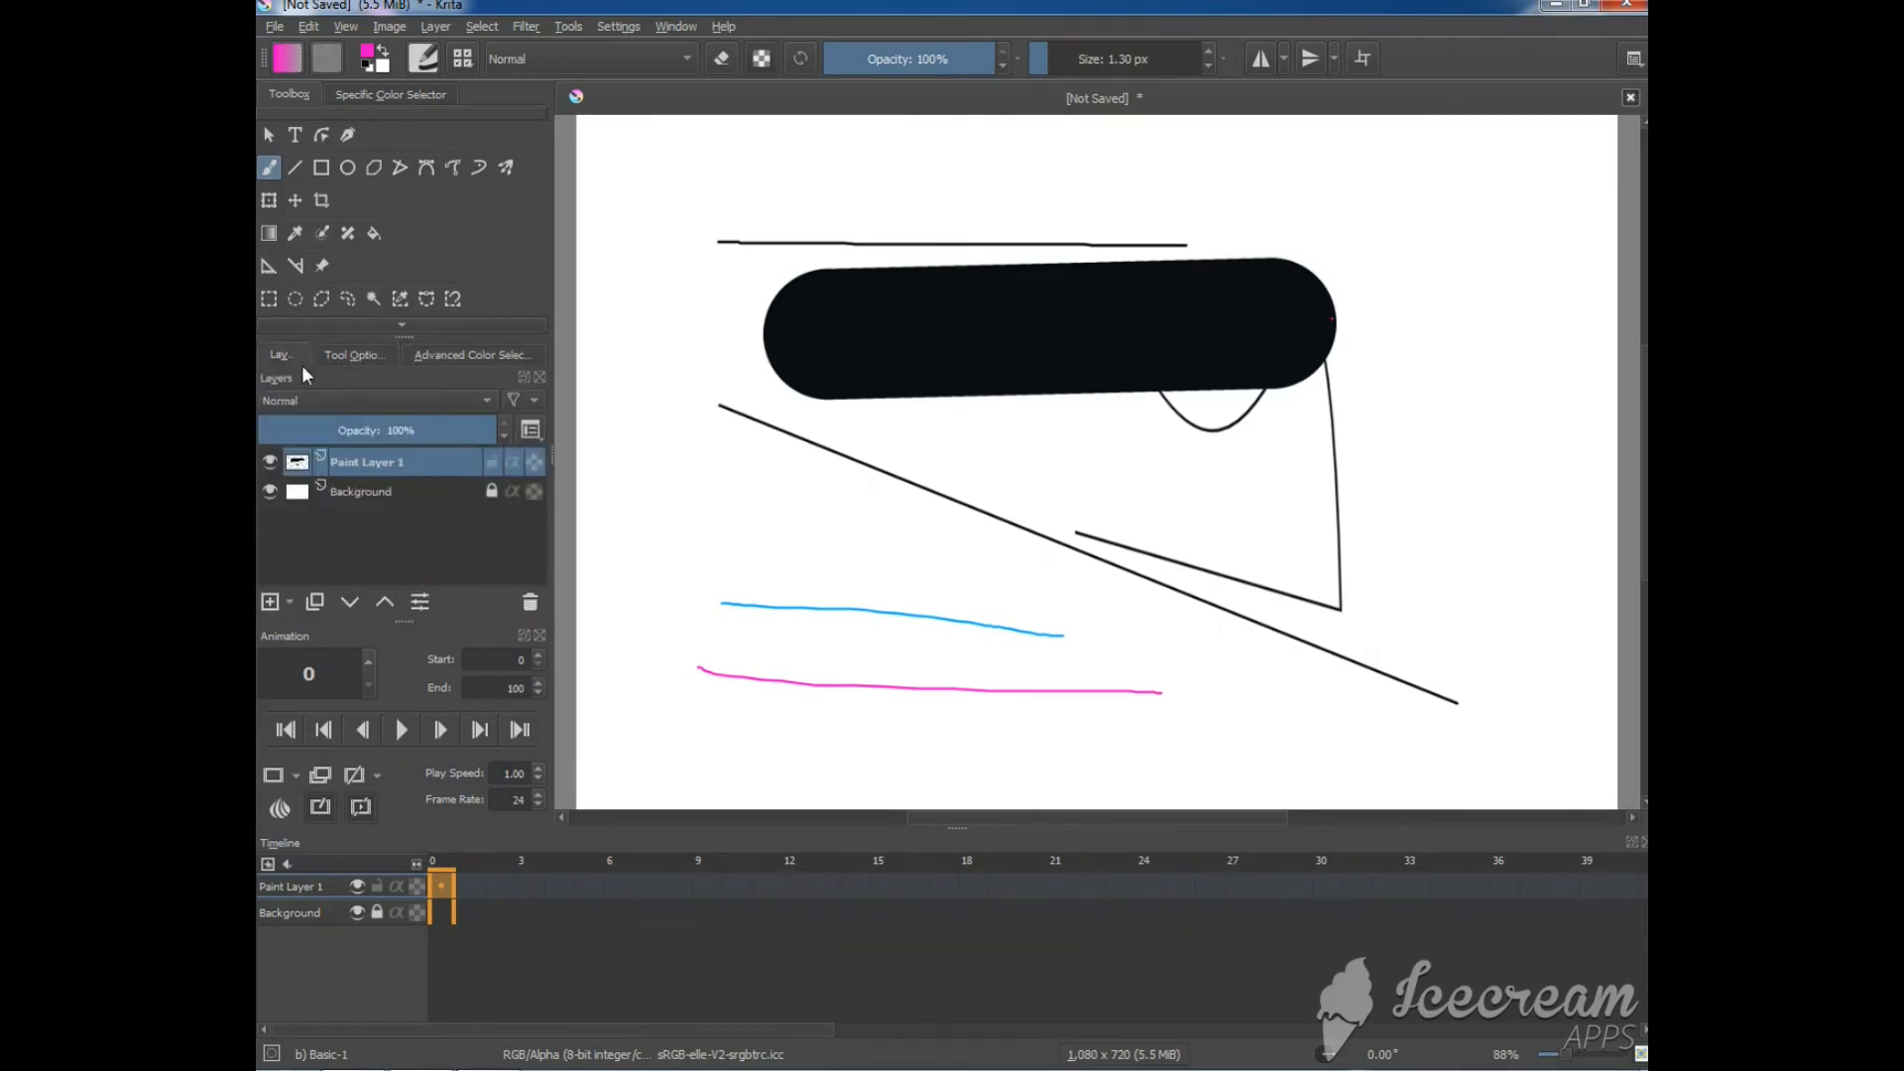